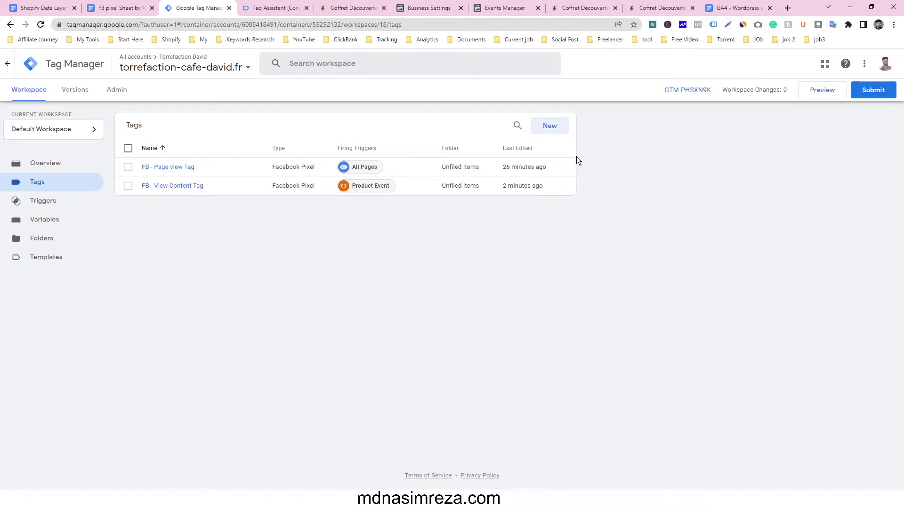
Create a new tag of type Facebook Pixel
left_click(550, 125)
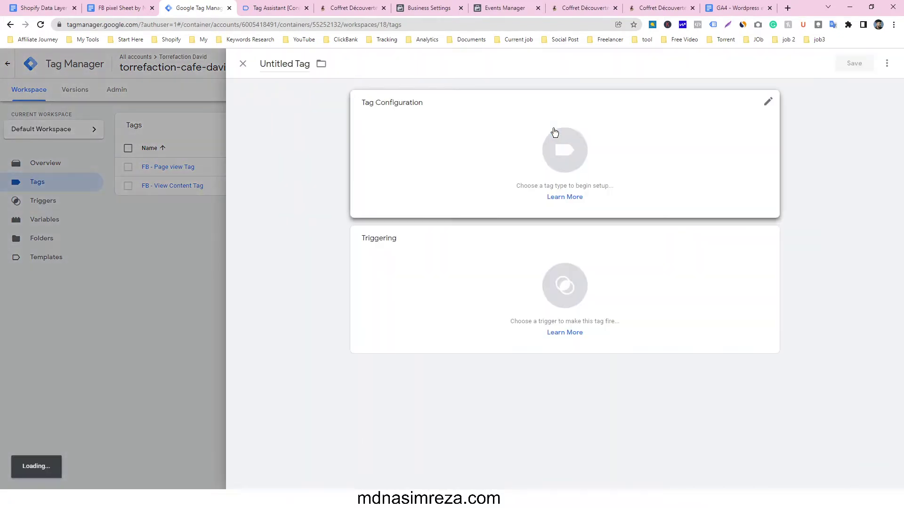
left_click(552, 143)
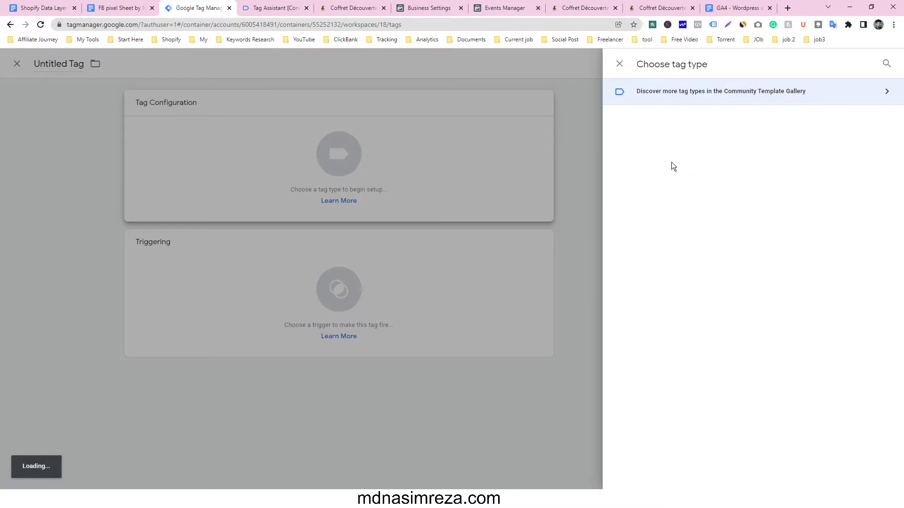
scroll(727, 278, "down", 3)
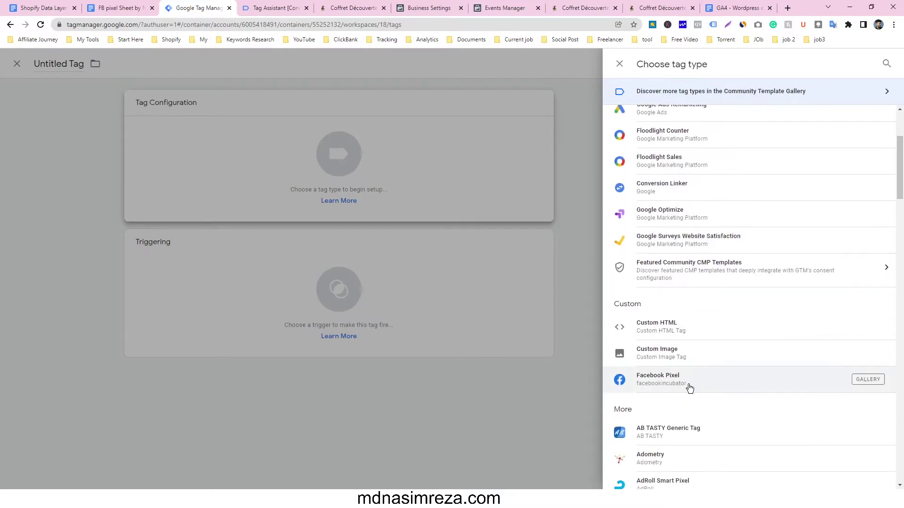
left_click(699, 387)
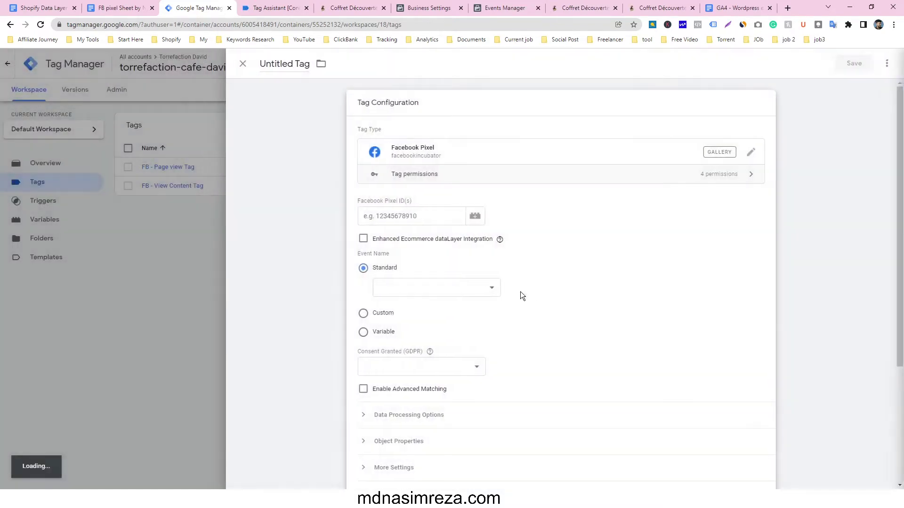
Set the pixel ID to {{FB - Pixel Code}} and the standard event to ViewContent, then expand Object Properties
left_click(481, 216)
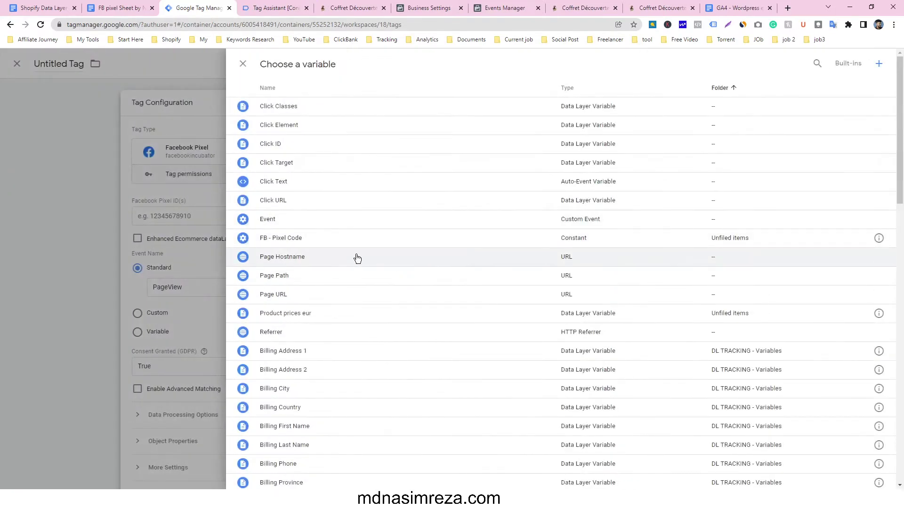
left_click(340, 245)
left_click(442, 290)
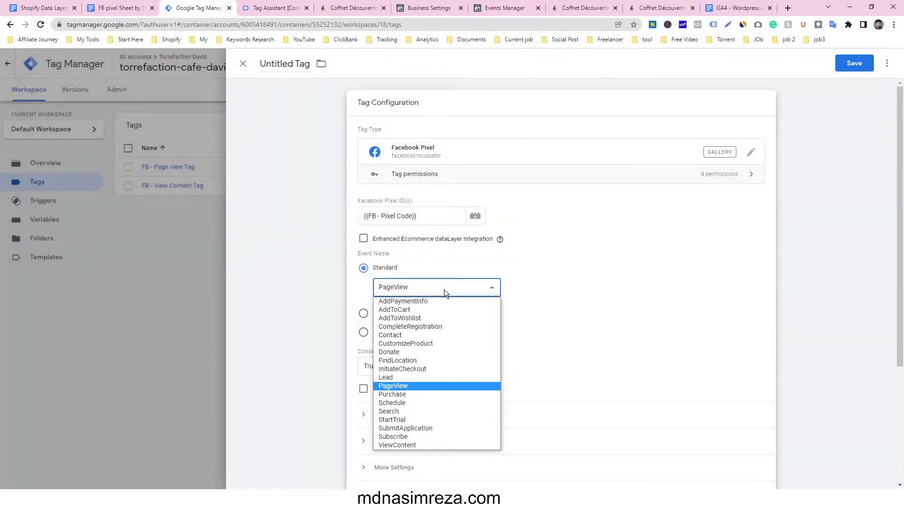
left_click(432, 445)
scroll(476, 303, "down", 3)
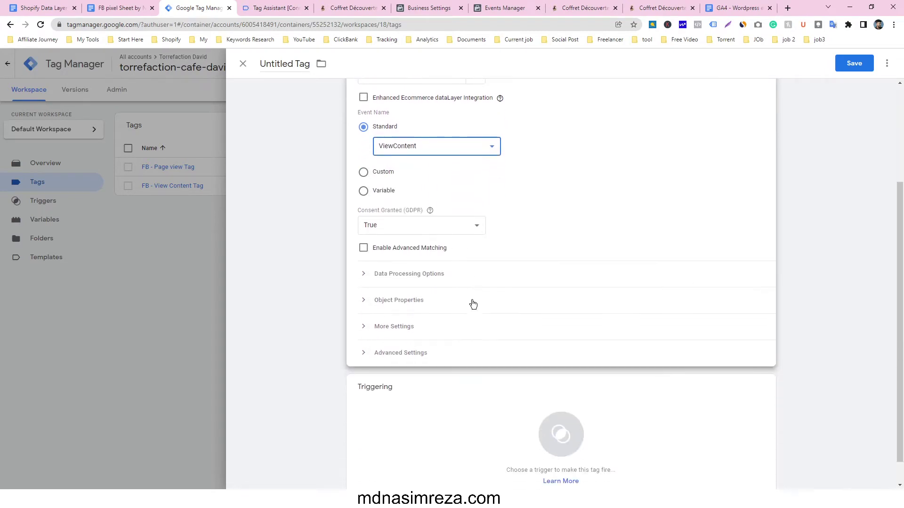
scroll(445, 212, "up", 3)
scroll(442, 196, "down", 3)
scroll(424, 235, "down", 1)
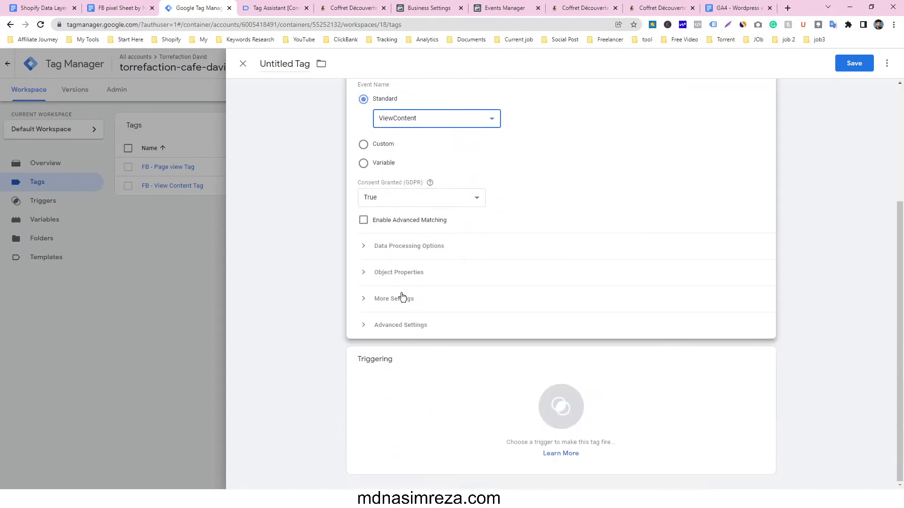
left_click(413, 279)
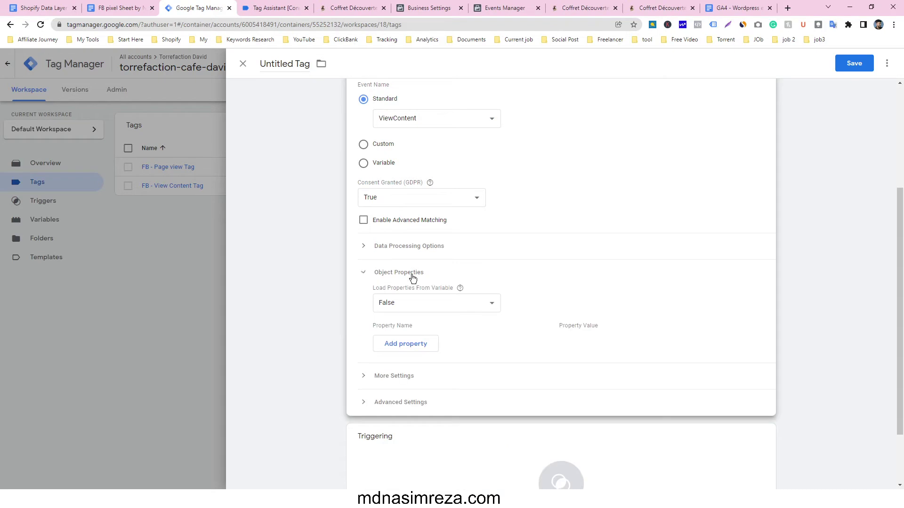
Add five empty object property rows
left_click(418, 343)
left_click(411, 370)
left_click(413, 389)
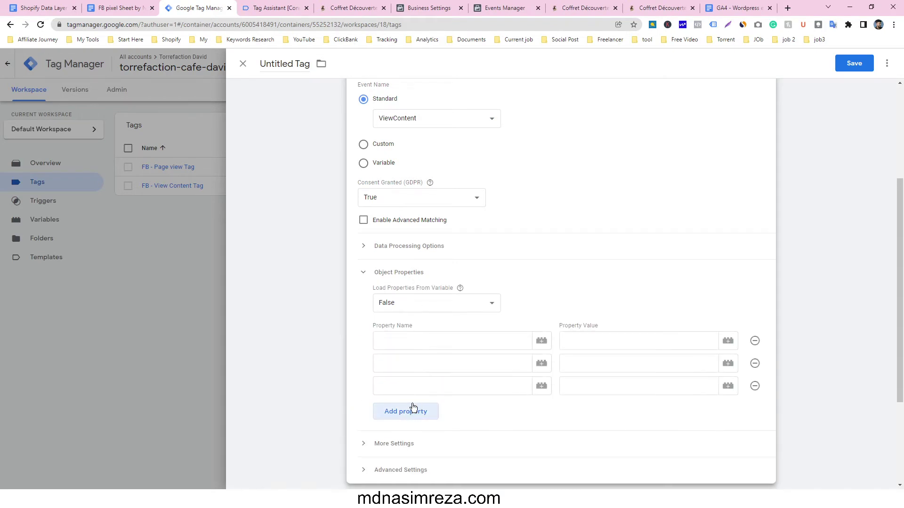
left_click(413, 412)
left_click(413, 434)
Set the first property to content_type = product, copied from the Sheet notes
left_click(147, 5)
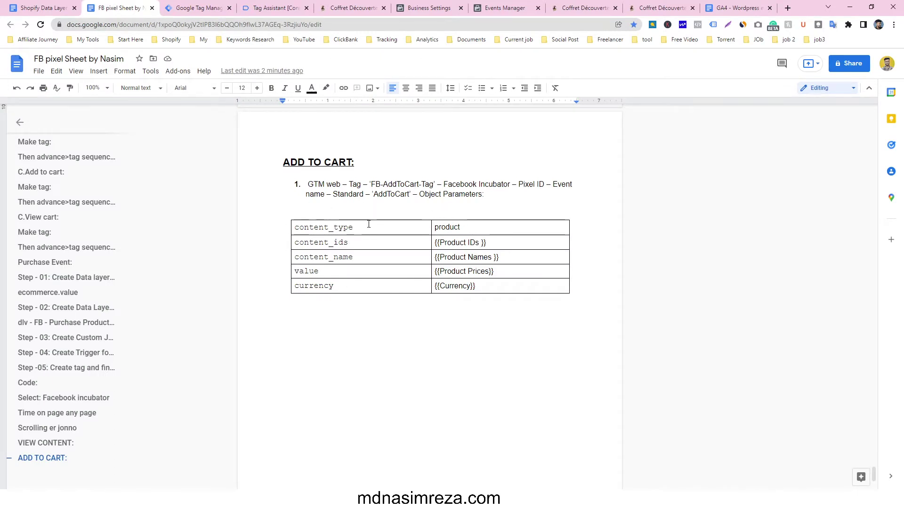
left_click_drag(369, 224, 293, 225)
key("ctrl+c")
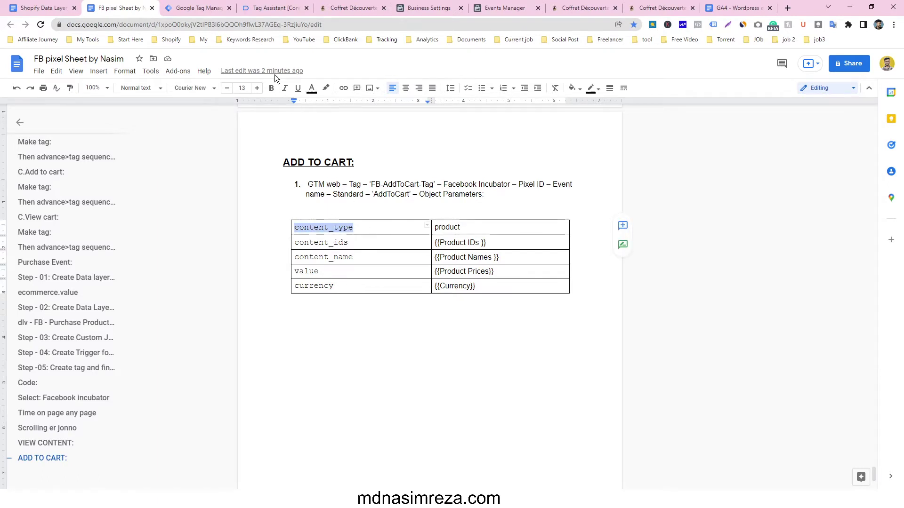
left_click(182, 3)
left_click(409, 339)
key("ctrl+v")
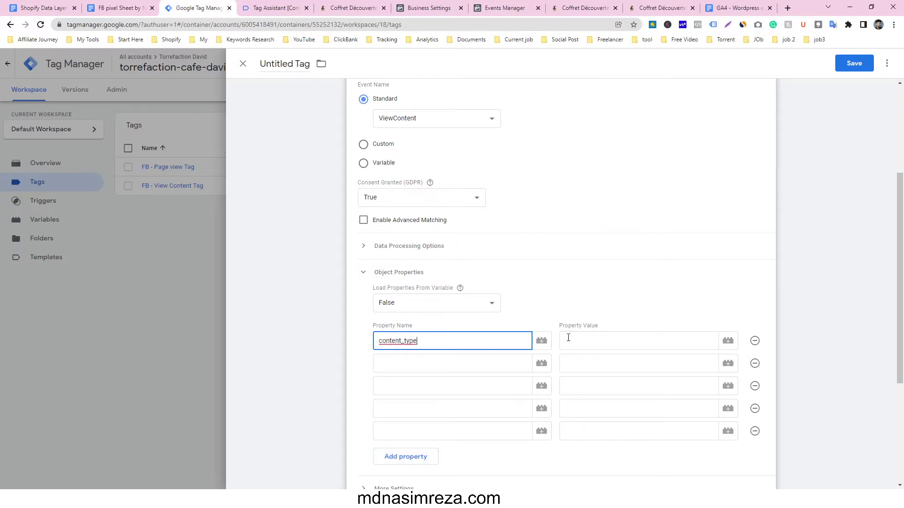
left_click(601, 350)
left_click(132, 7)
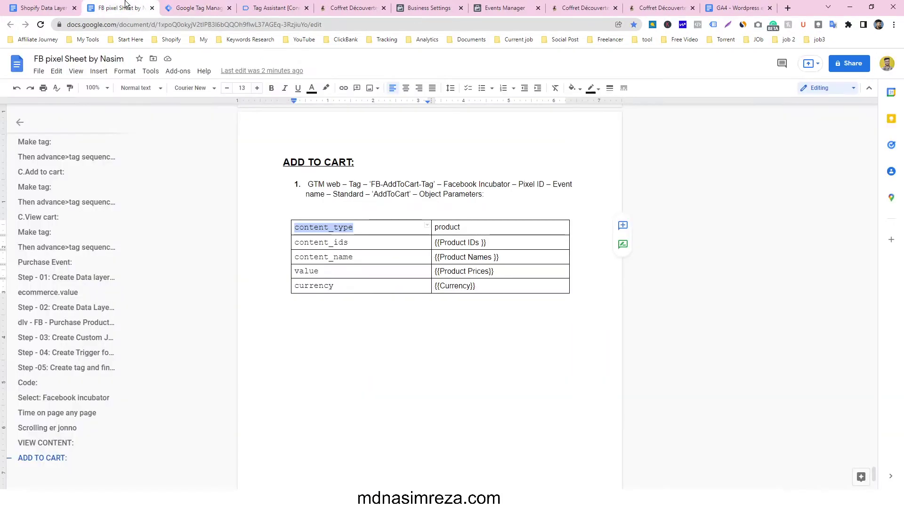
left_click(450, 228)
double_click(450, 227)
key("ctrl+c")
left_click(204, 4)
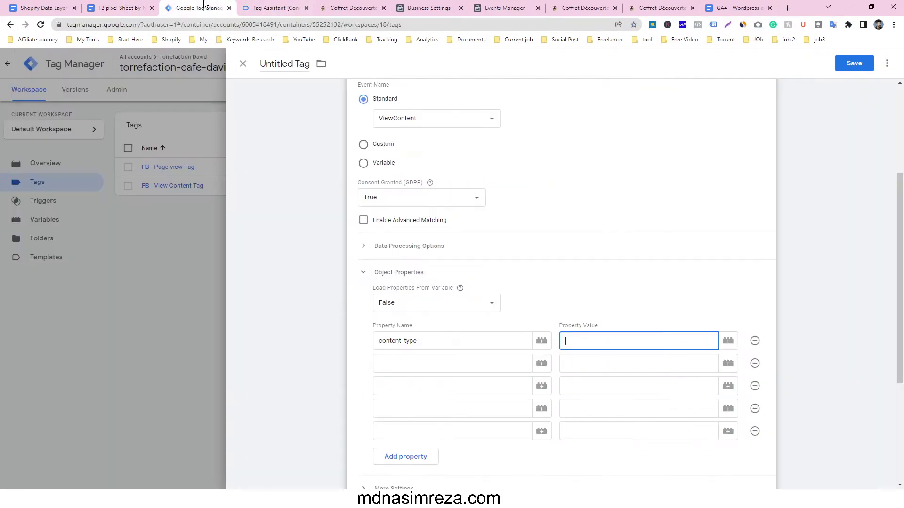
key("ctrl+v")
Set the second property to content_ids with the {{Product IDs}} variable
left_click(471, 371)
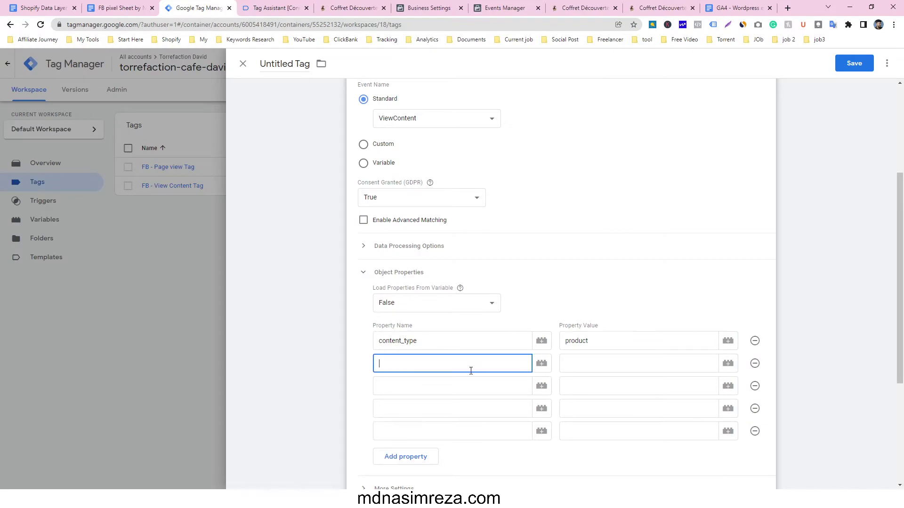
left_click(107, 5)
left_click_drag(358, 245, 292, 245)
key("ctrl+c")
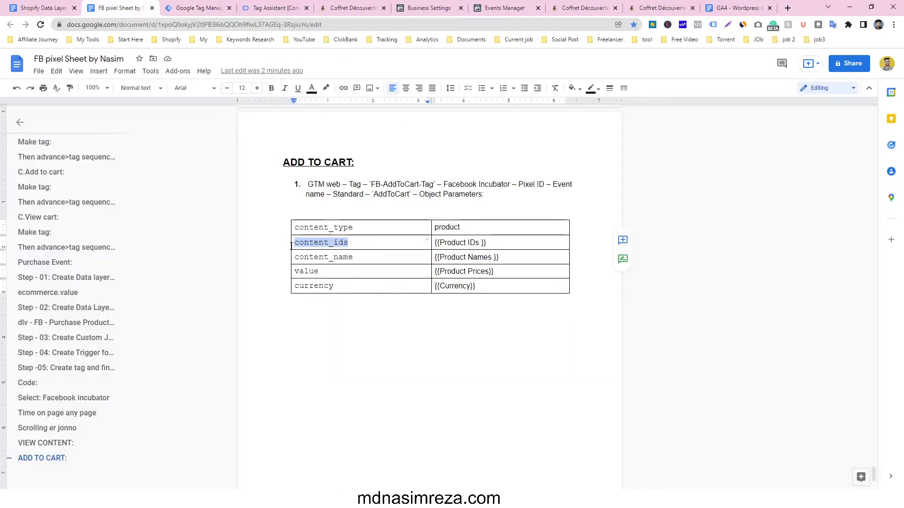
left_click(203, 5)
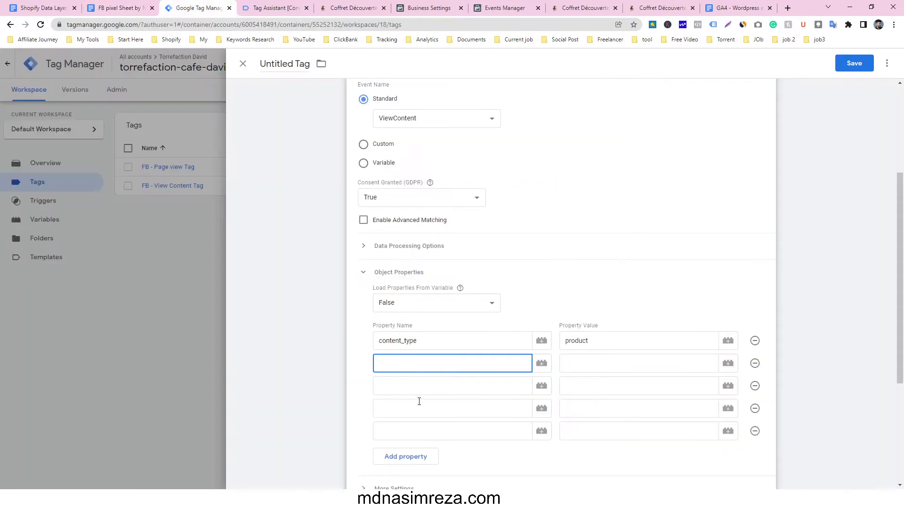
key("ctrl+v")
left_click(725, 365)
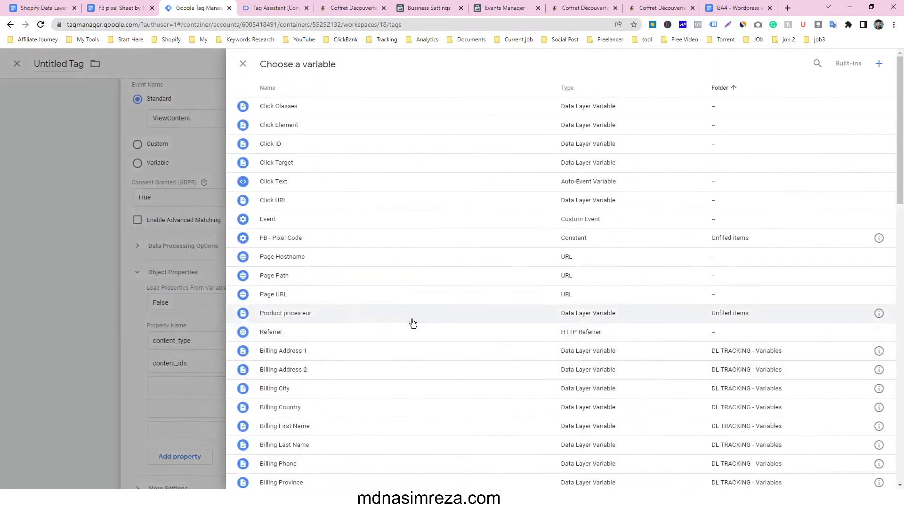
scroll(358, 259, "down", 3)
scroll(353, 271, "down", 1)
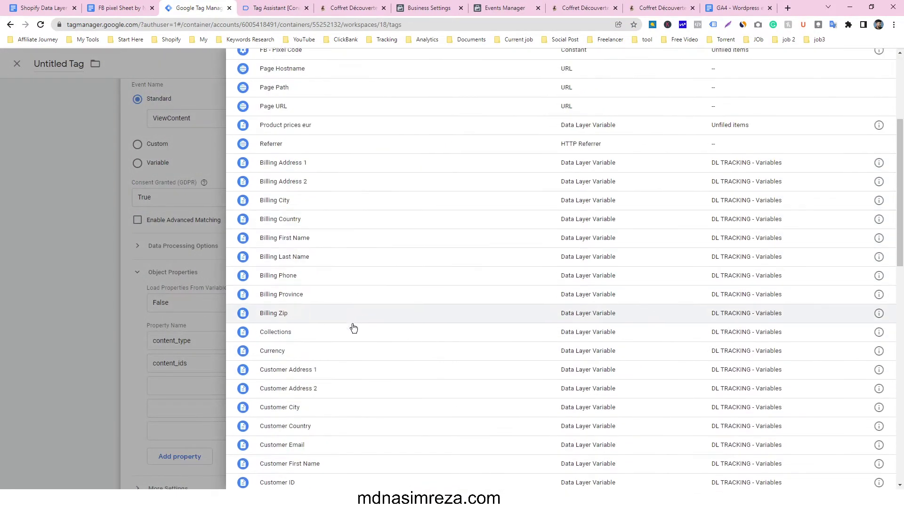
scroll(351, 329, "down", 3)
scroll(347, 332, "down", 1)
scroll(347, 330, "down", 1)
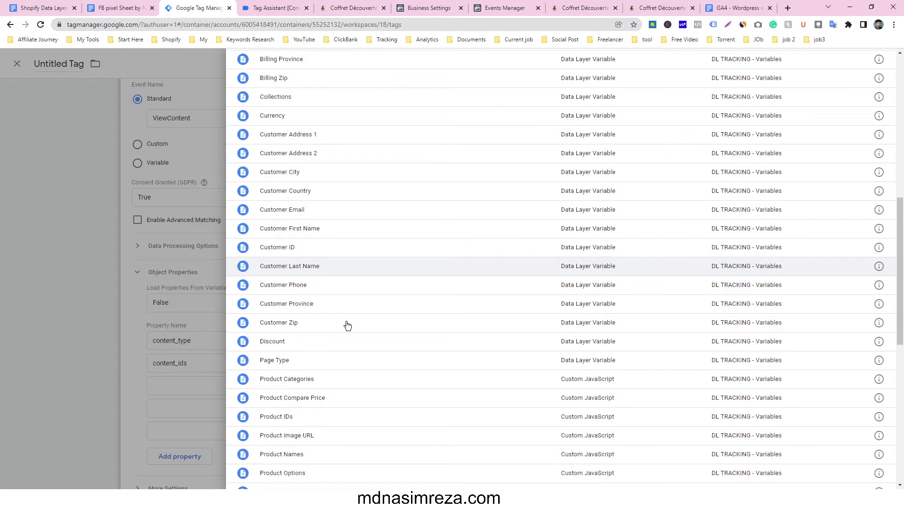
left_click(317, 419)
Copy content_name from the Sheet notes for the third property name
left_click(62, 8)
left_click(89, 2)
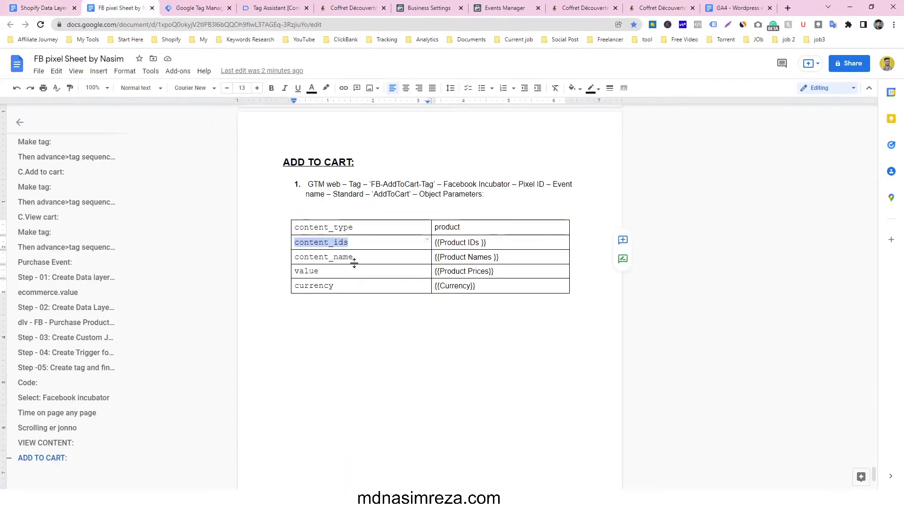
left_click_drag(353, 258, 298, 259)
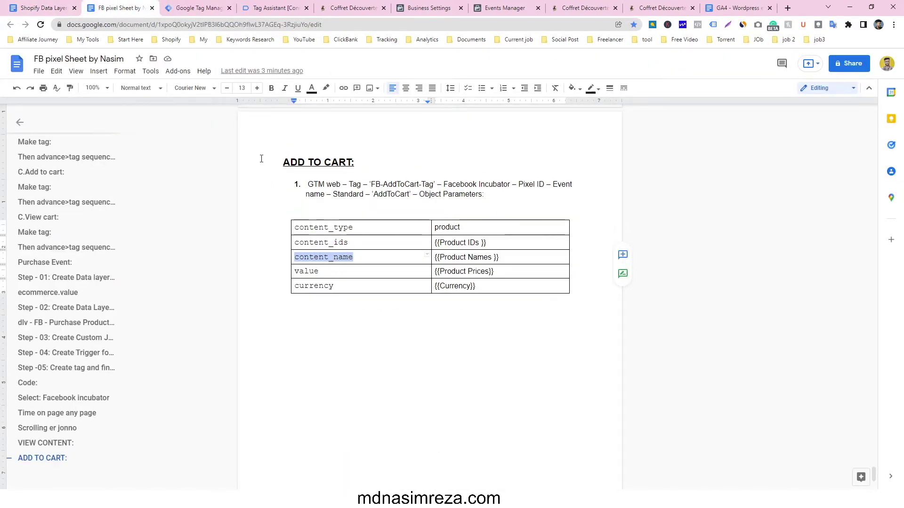
left_click(201, 4)
left_click(404, 384)
Set the third property to content_name = {{Product Names}}
type("content_name")
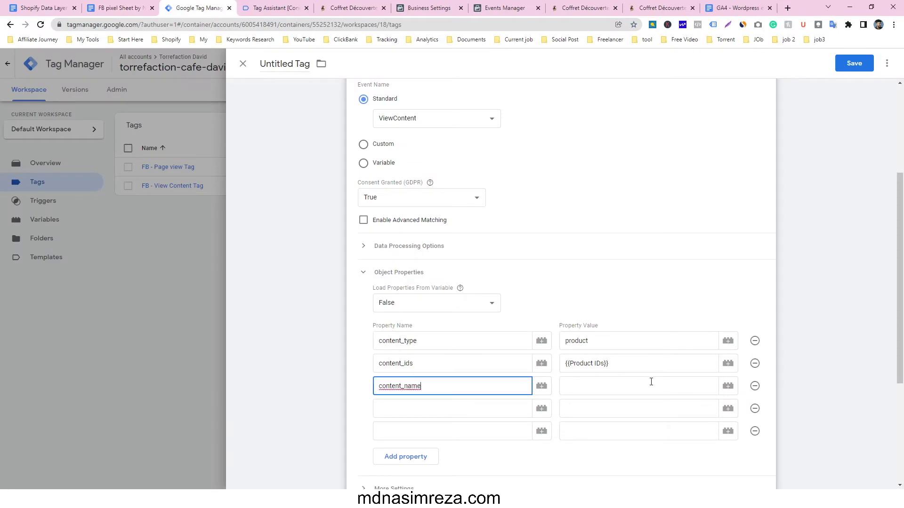
left_click(728, 386)
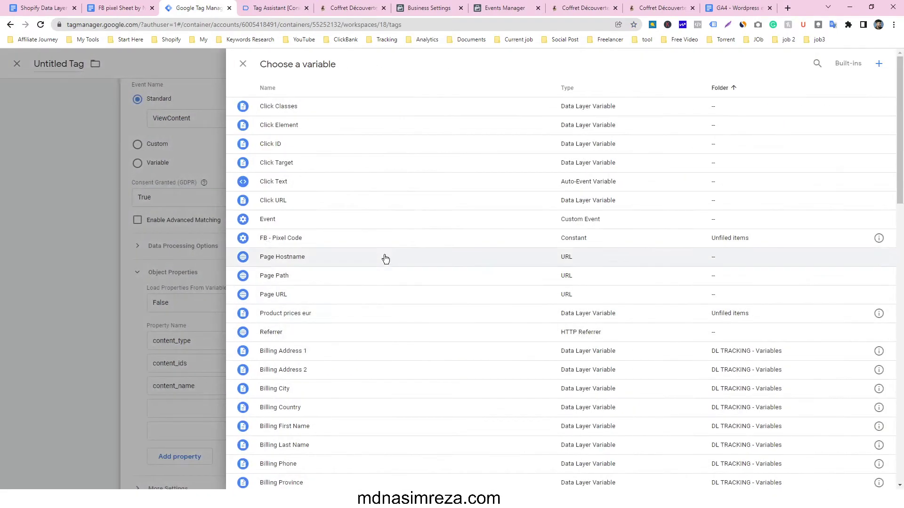
scroll(355, 240, "down", 1)
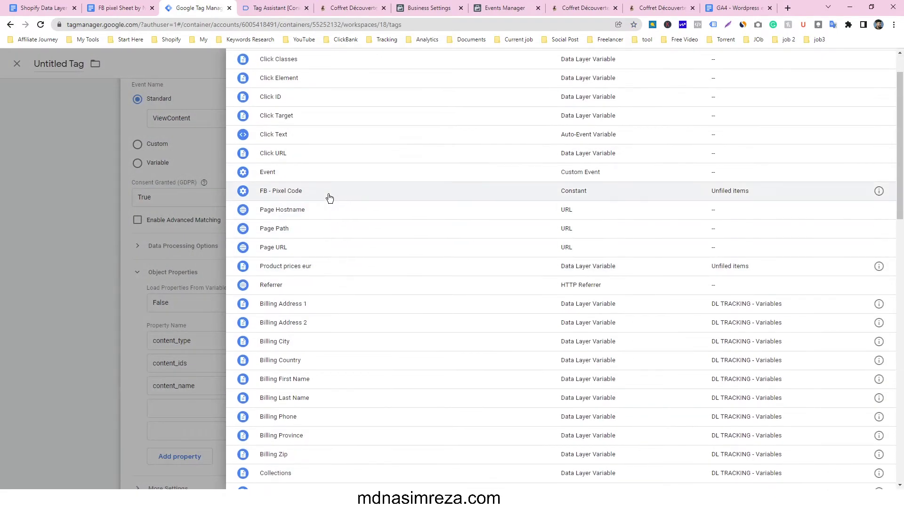
scroll(324, 212, "down", 2)
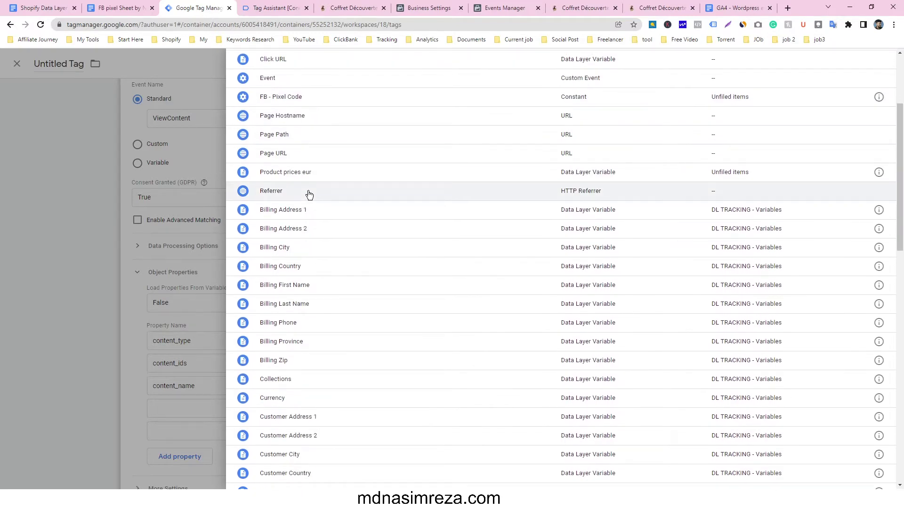
scroll(310, 195, "up", 1)
scroll(311, 197, "down", 2)
scroll(313, 202, "down", 3)
scroll(314, 205, "down", 5)
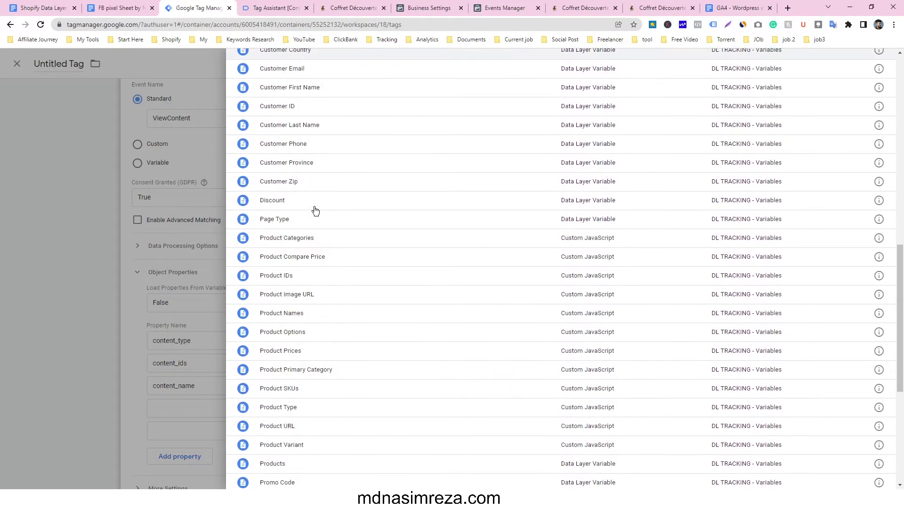
left_click(309, 313)
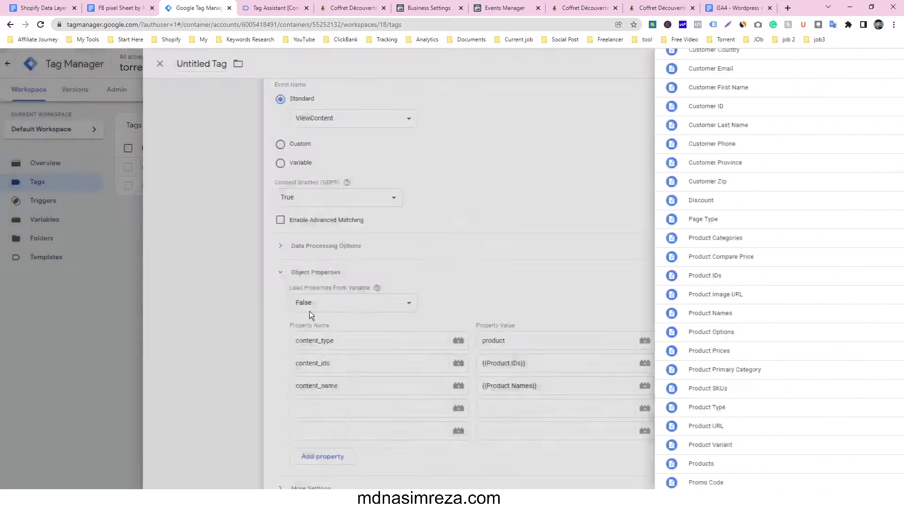
Add a fourth property, value = {{Product Prices}}
left_click(141, 8)
left_click_drag(320, 271, 295, 271)
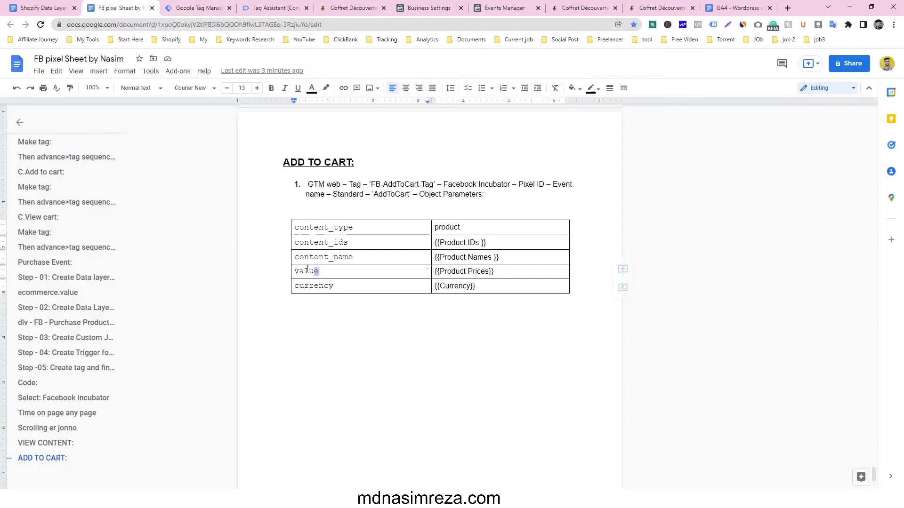
left_click(200, 5)
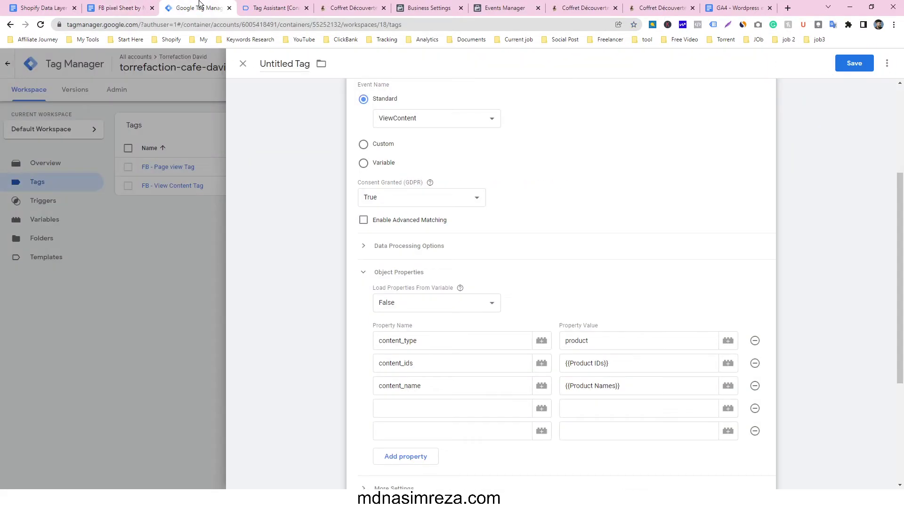
left_click(394, 416)
type("value")
left_click(726, 408)
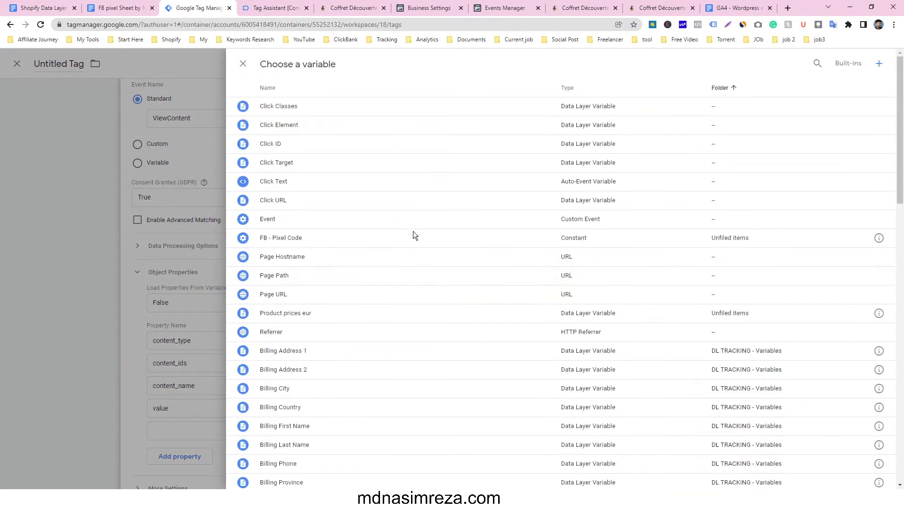
scroll(332, 336, "down", 2)
scroll(331, 337, "down", 3)
scroll(329, 340, "down", 3)
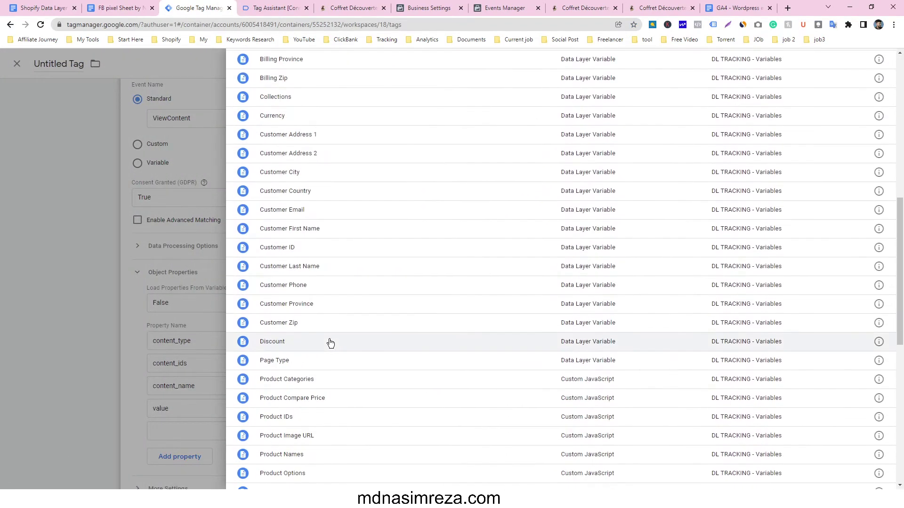
scroll(329, 340, "down", 3)
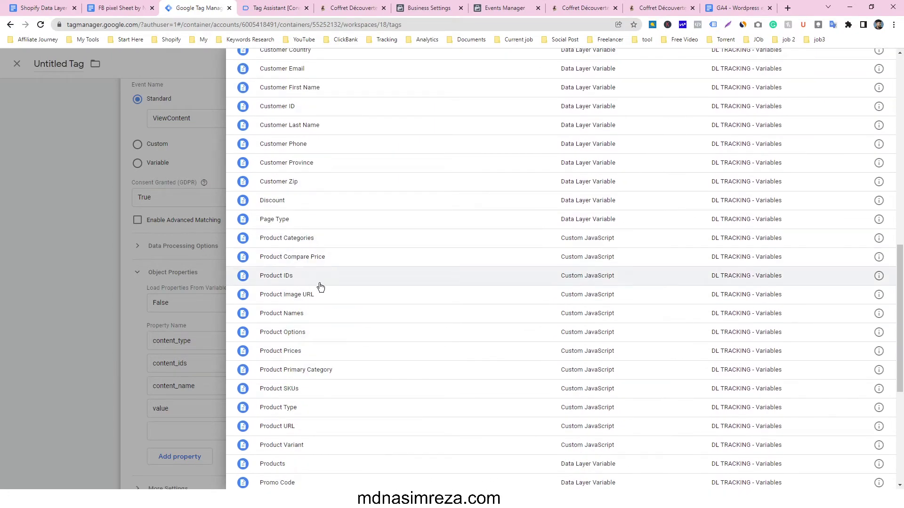
left_click(307, 353)
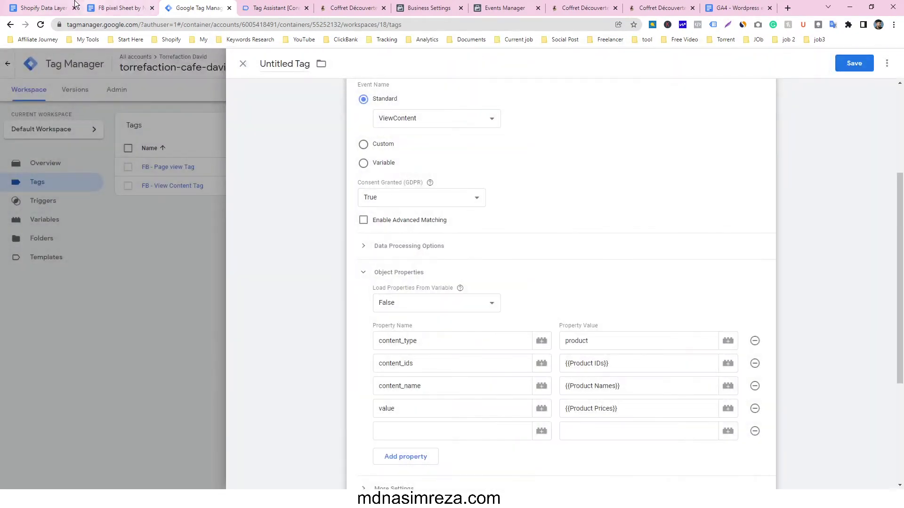
Add a fifth property, currency = {{Currency}}
left_click(117, 8)
left_click_drag(333, 285, 295, 286)
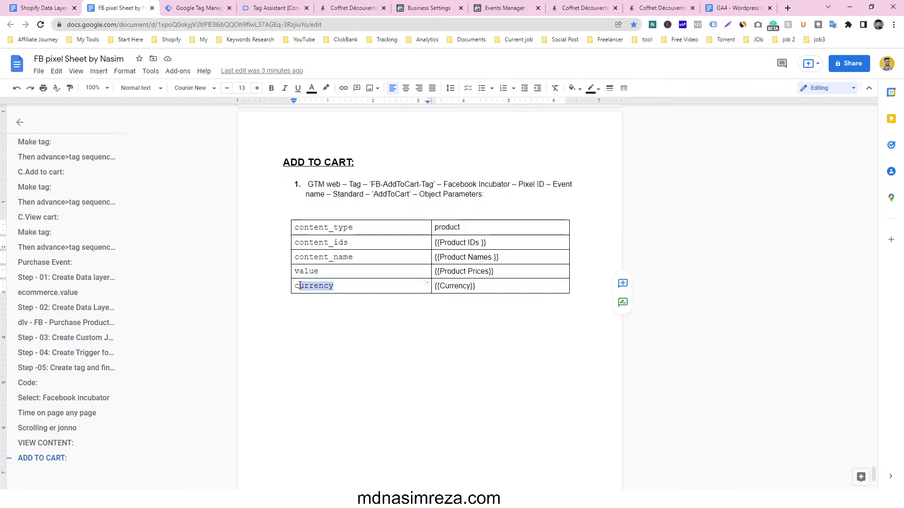
left_click(197, 8)
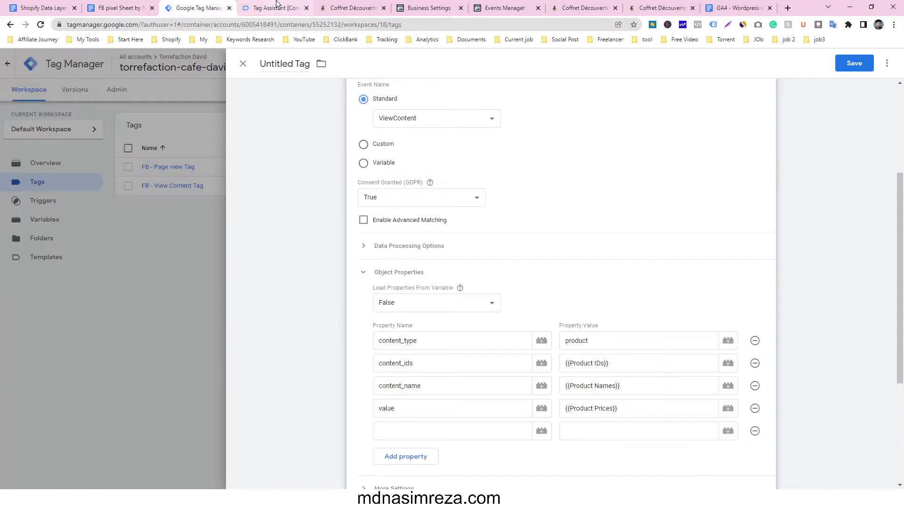
left_click(432, 429)
type("currency")
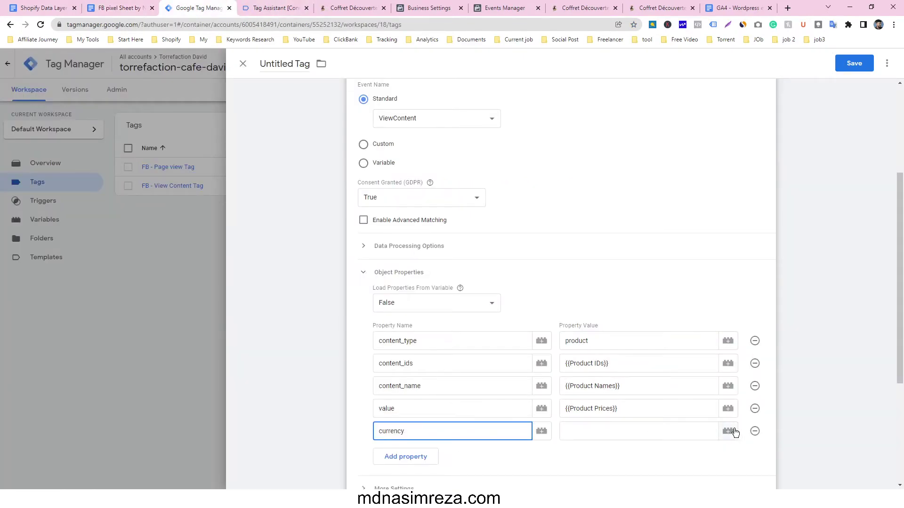
left_click(728, 431)
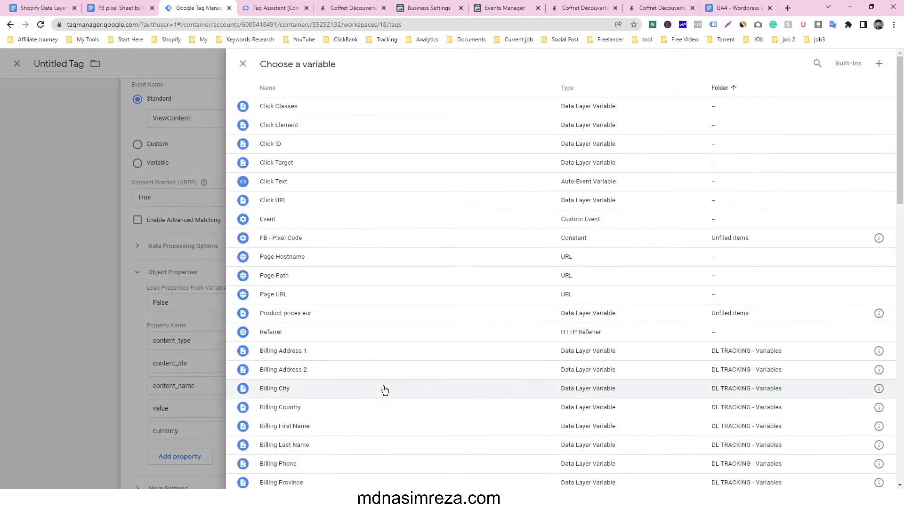
scroll(359, 401, "down", 3)
left_click(315, 398)
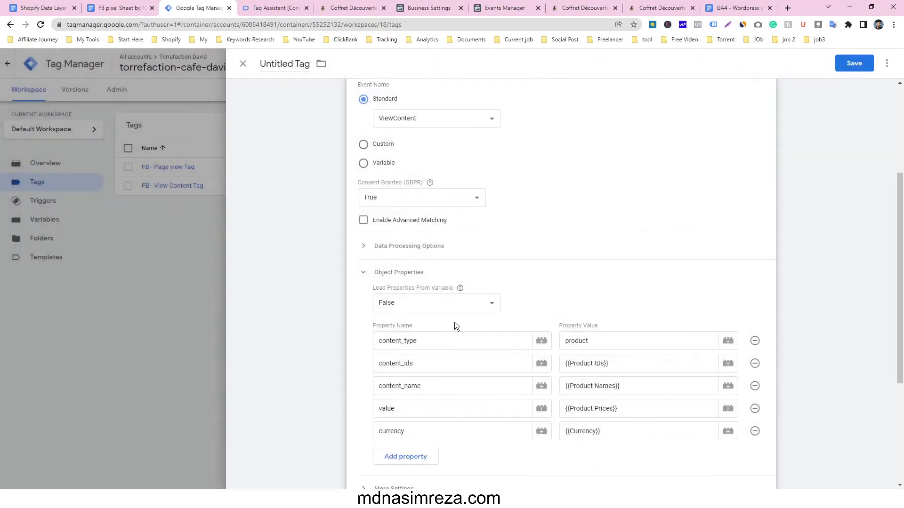
Assign the Add to Cart trigger to the tag after reviewing its event settings
left_click(420, 408)
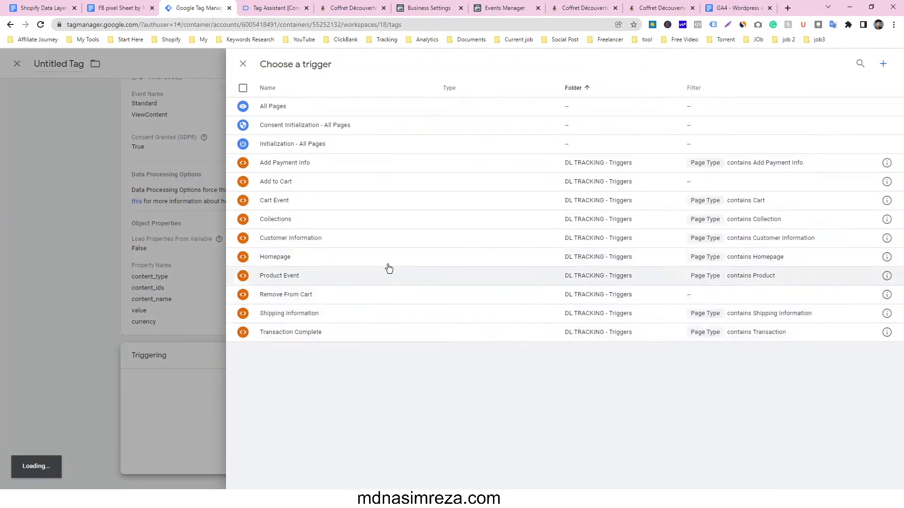
left_click(306, 187)
left_click(450, 431)
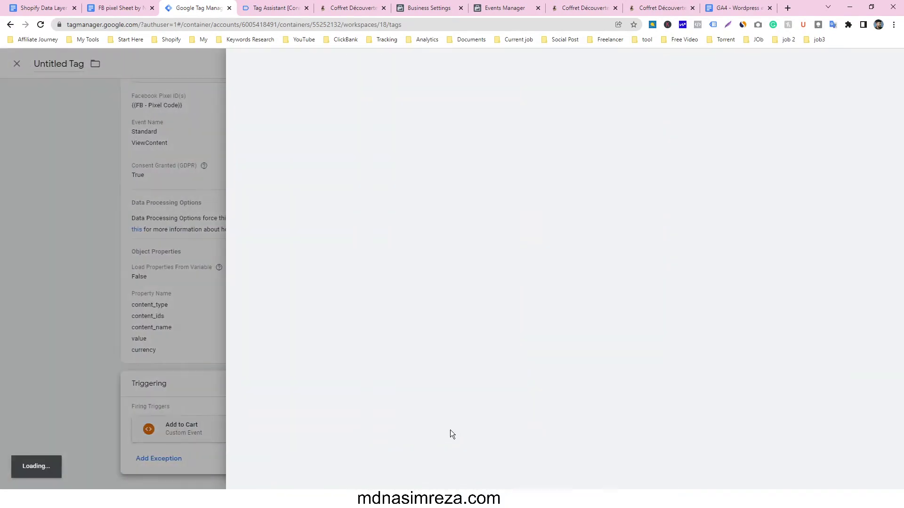
left_click(471, 193)
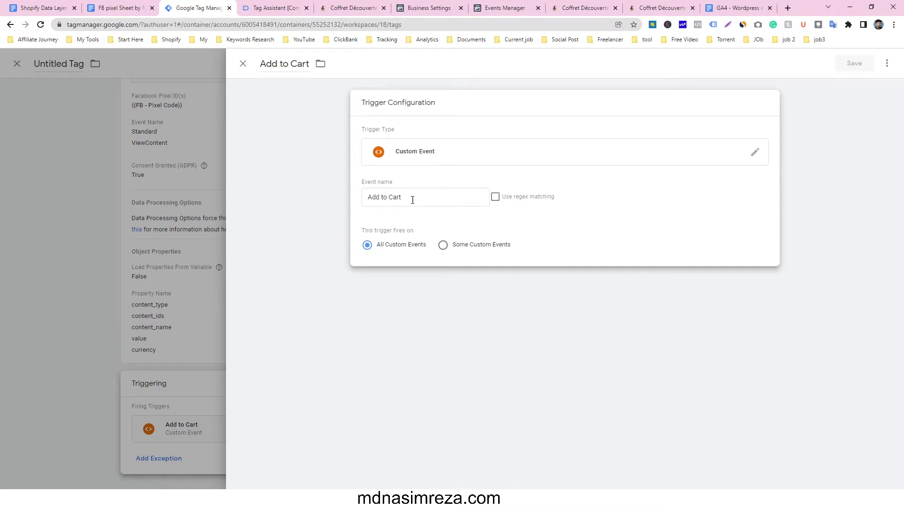
left_click(178, 228)
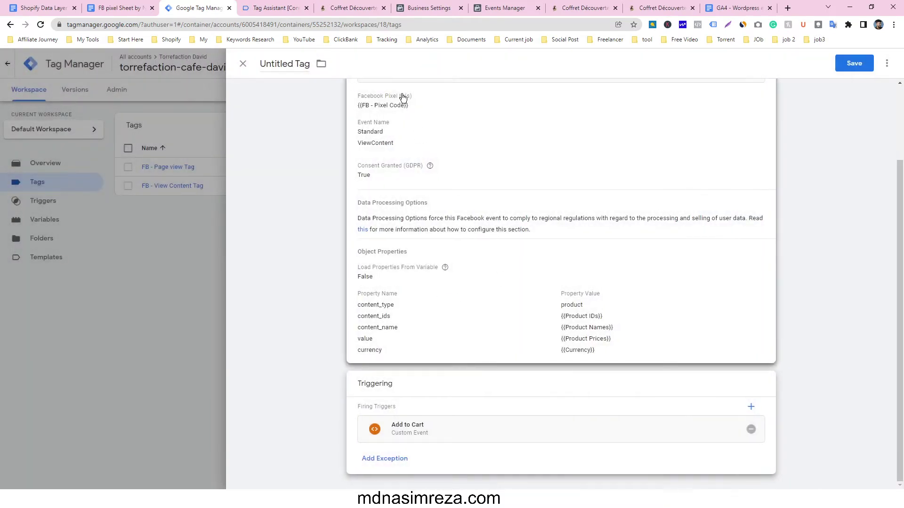
Rename the tag to 'FB - Add to cart Tag' and save it
scroll(377, 89, "up", 2)
left_click_drag(293, 64, 265, 65)
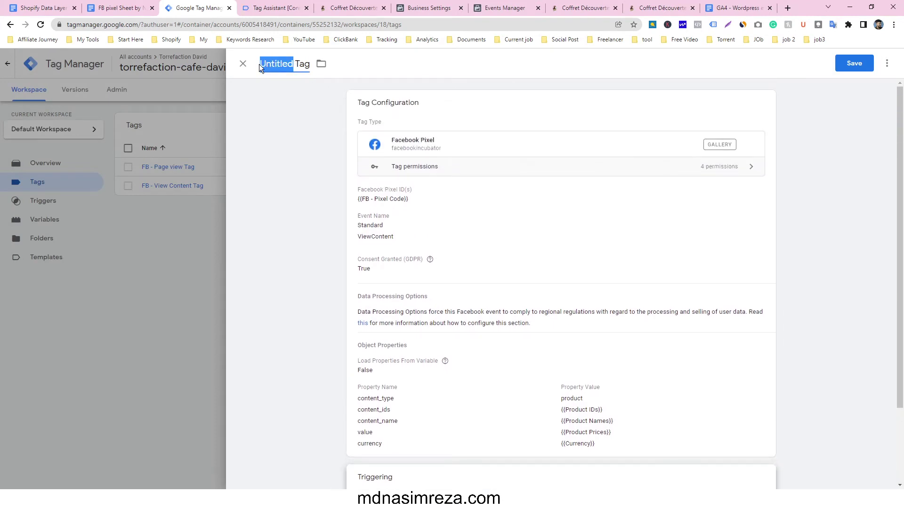
type("FB")
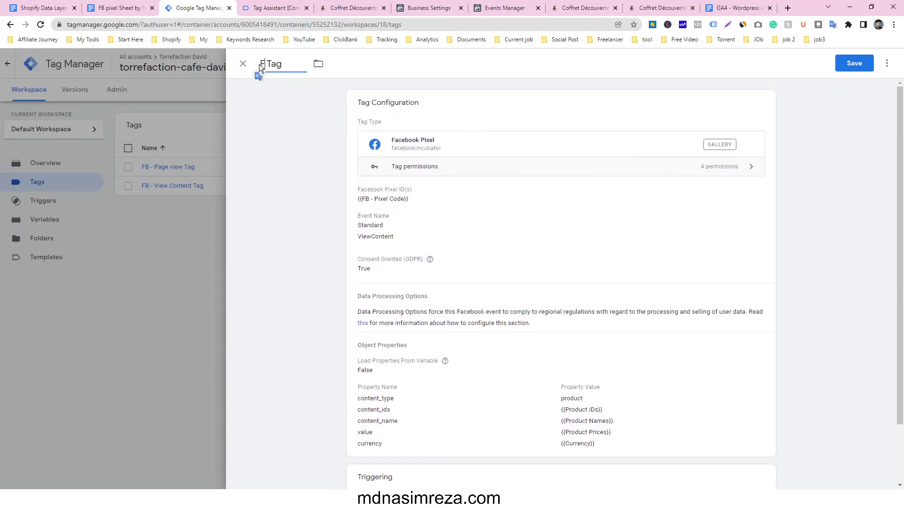
type(" - Add to cart")
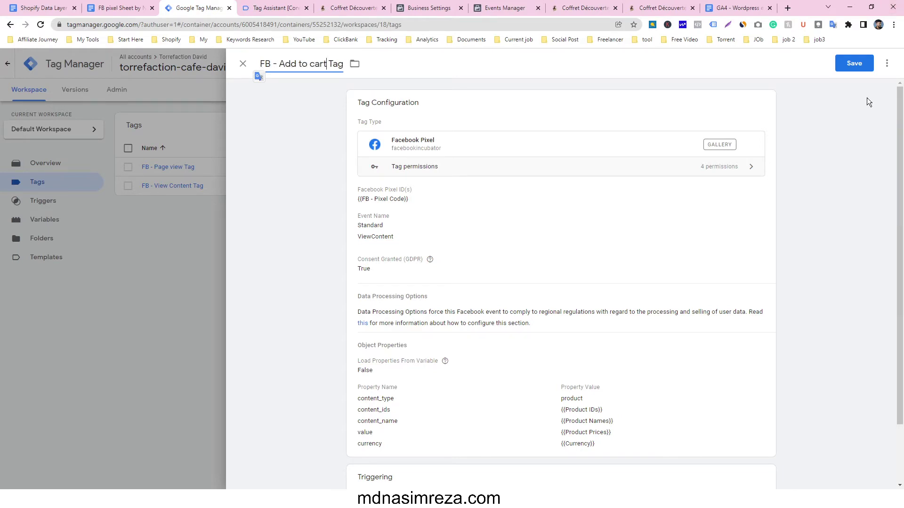
left_click(861, 69)
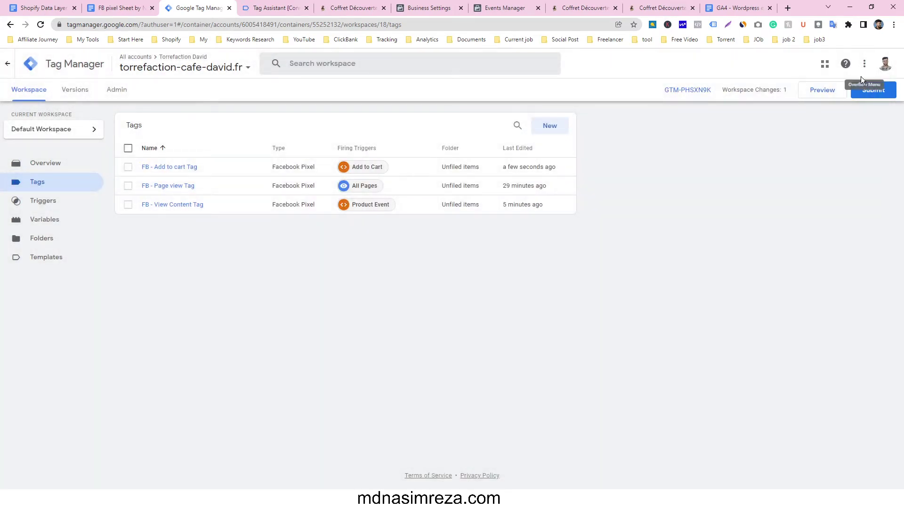
Submit the workspace as a version named 'zzdffd' and publish it live
left_click(878, 94)
left_click(404, 173)
type("zzdffd")
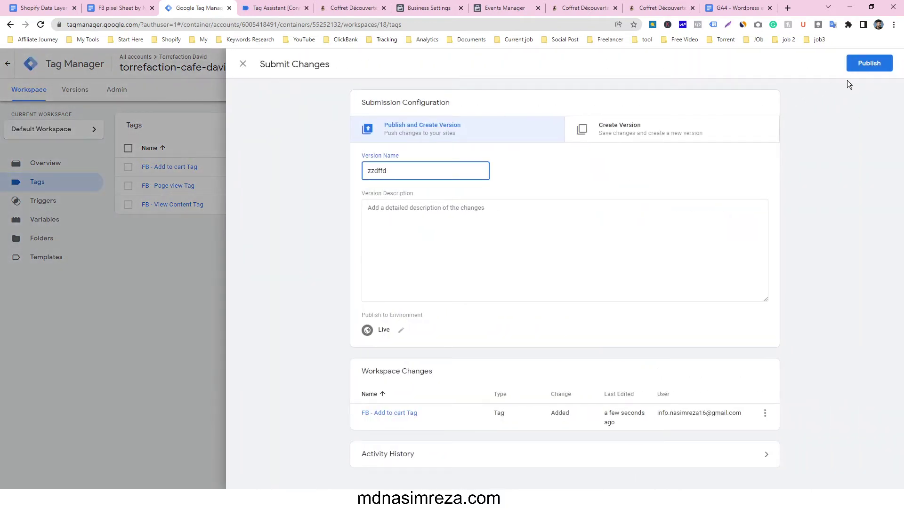
left_click(857, 64)
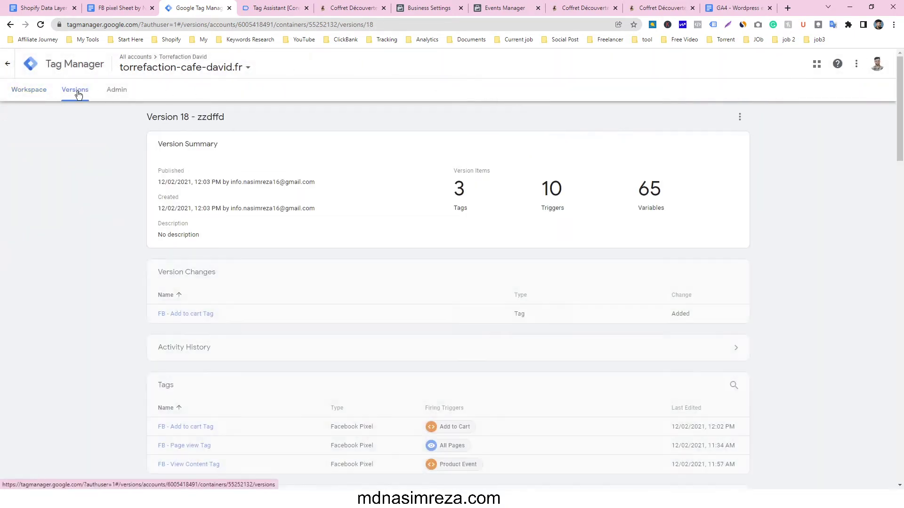
left_click(37, 91)
left_click(261, 5)
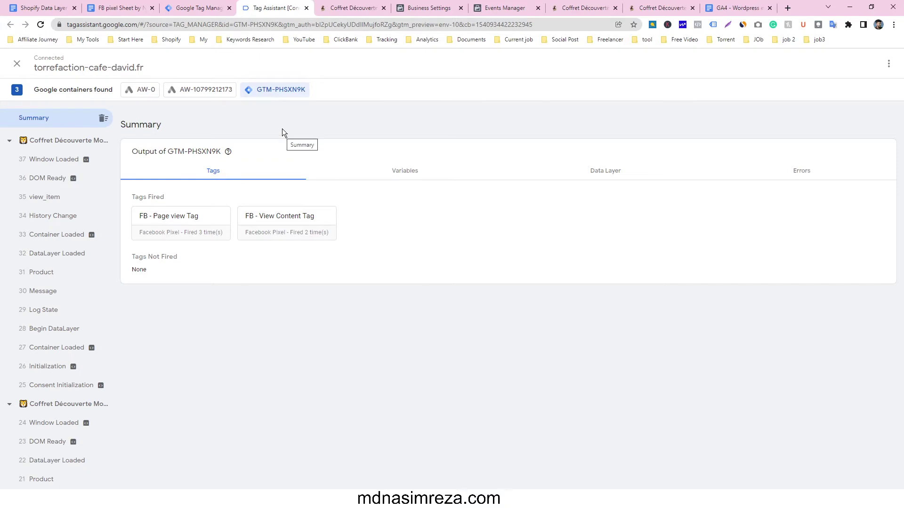
Check the GTM overview, then return to Tag Assistant and the Moka product page
left_click(210, 6)
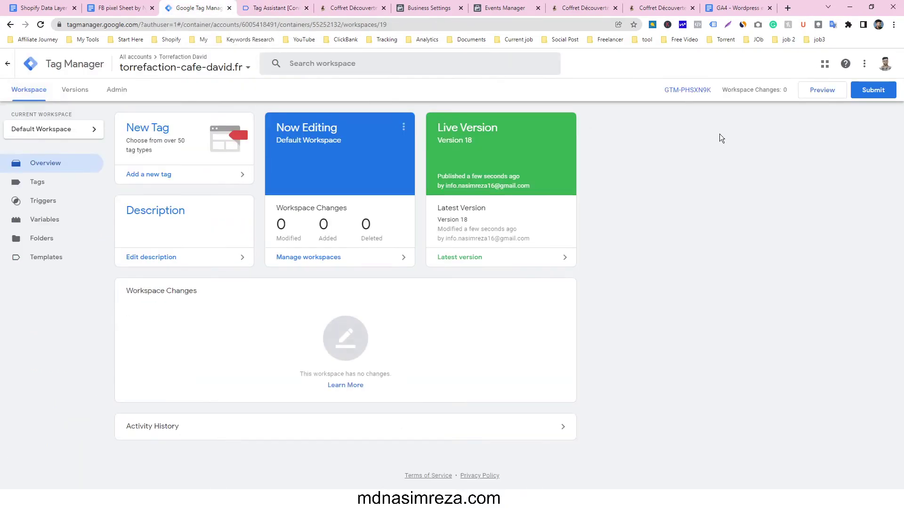
left_click(261, 5)
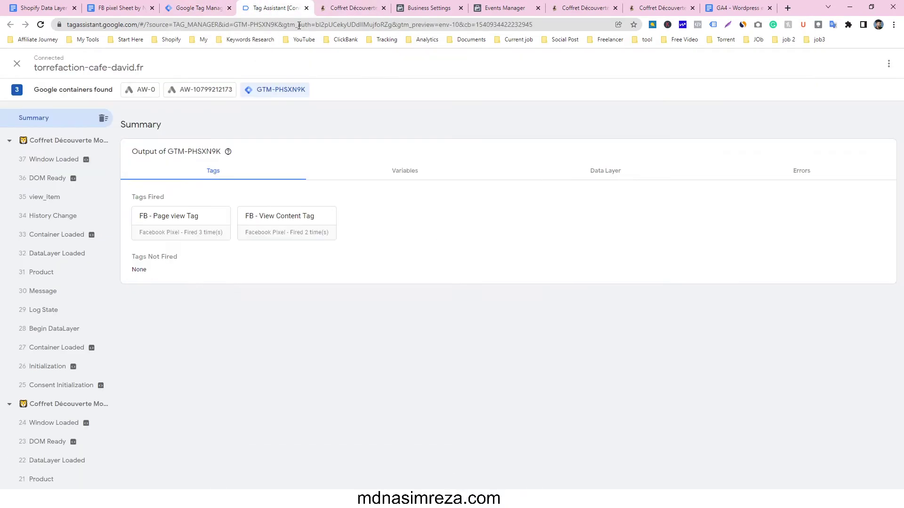
left_click(343, 7)
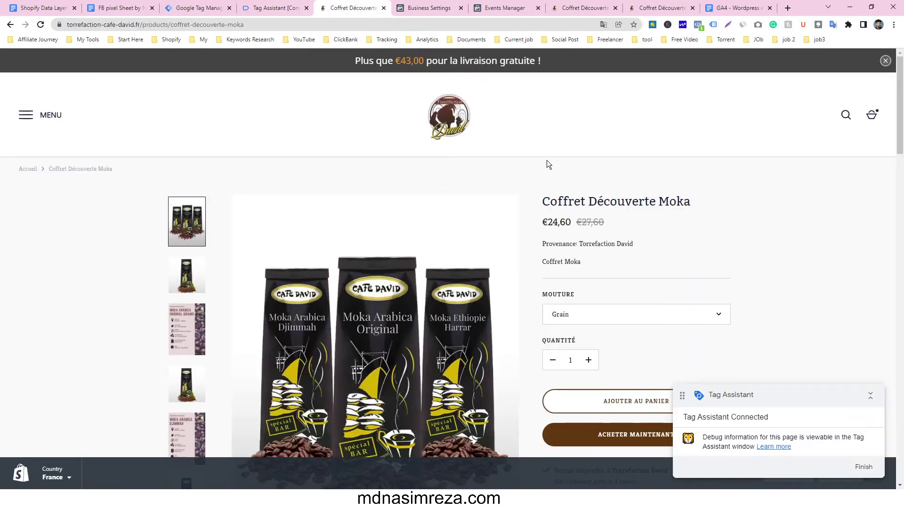
Open the Mélange Gourmet product page and check its fired pixel events in Pixel Helper
left_click(447, 115)
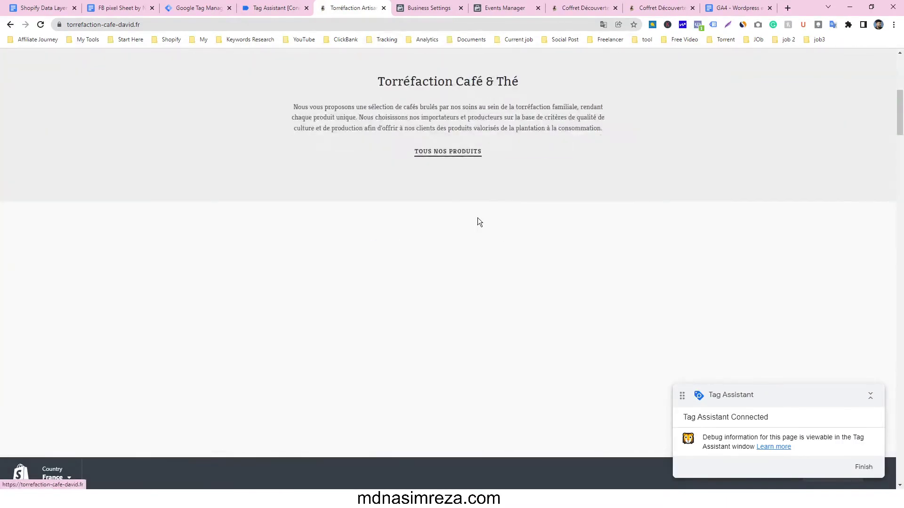
scroll(478, 218, "down", 5)
scroll(479, 221, "down", 3)
left_click(523, 149)
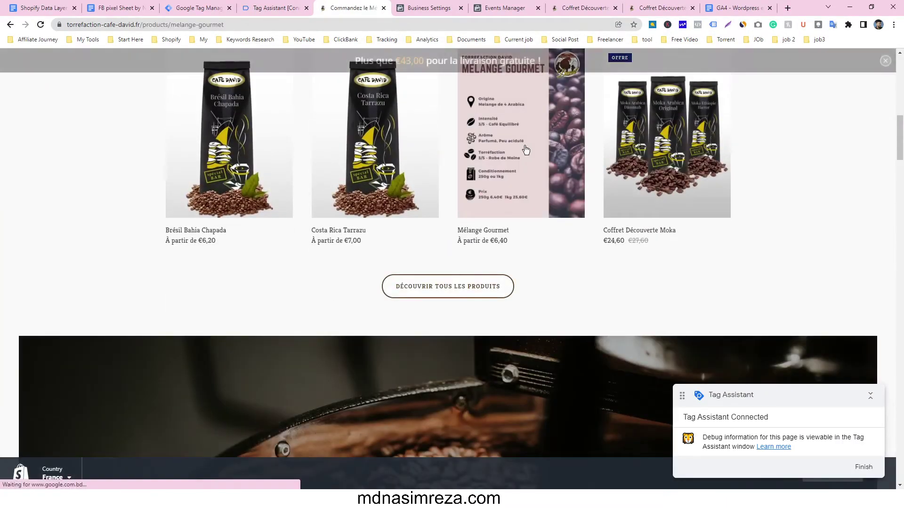
scroll(541, 197, "down", 1)
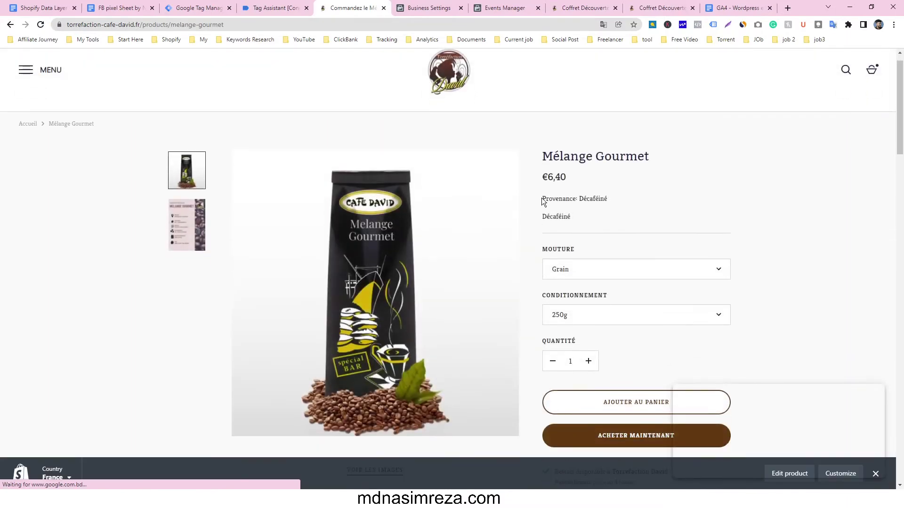
scroll(547, 202, "down", 2)
left_click(697, 25)
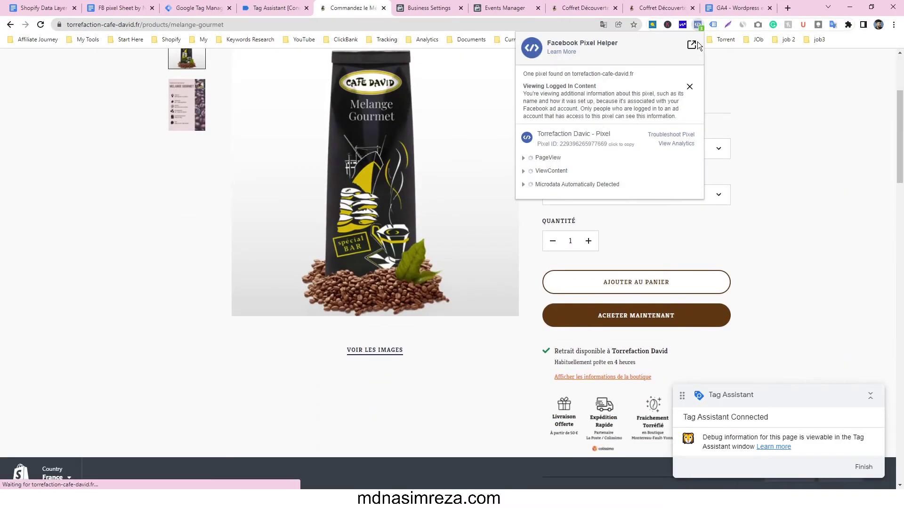
left_click(795, 183)
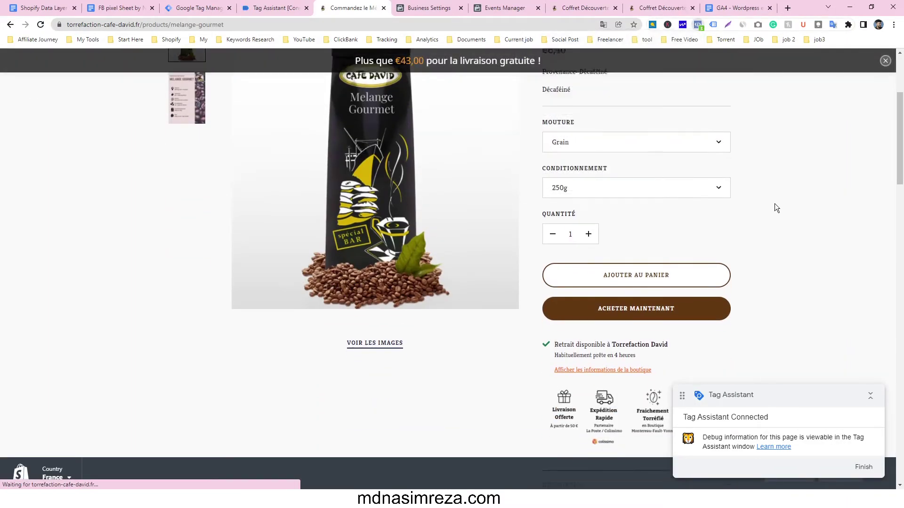
Add Mélange Gourmet to the cart repeatedly, checking Pixel Helper for an AddToCart event
scroll(754, 212, "down", 2)
scroll(659, 283, "up", 3)
left_click(615, 329)
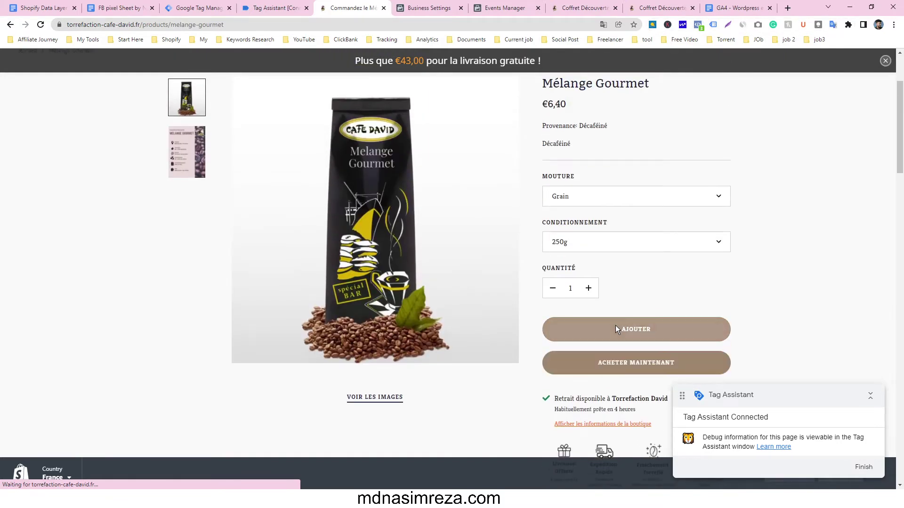
left_click(699, 24)
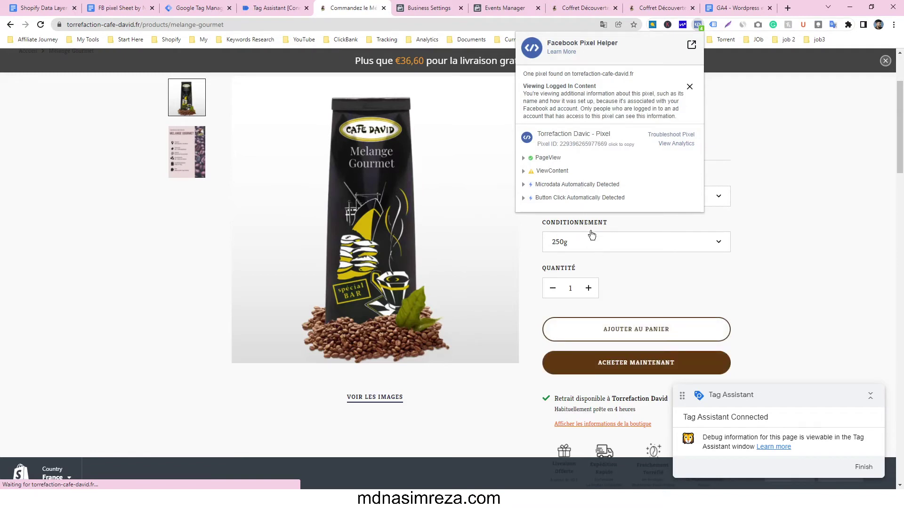
left_click(620, 332)
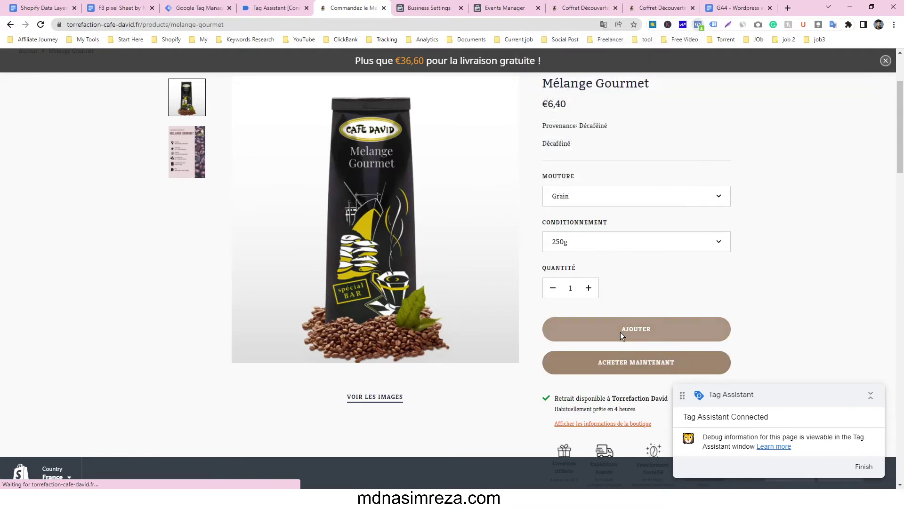
left_click(620, 332)
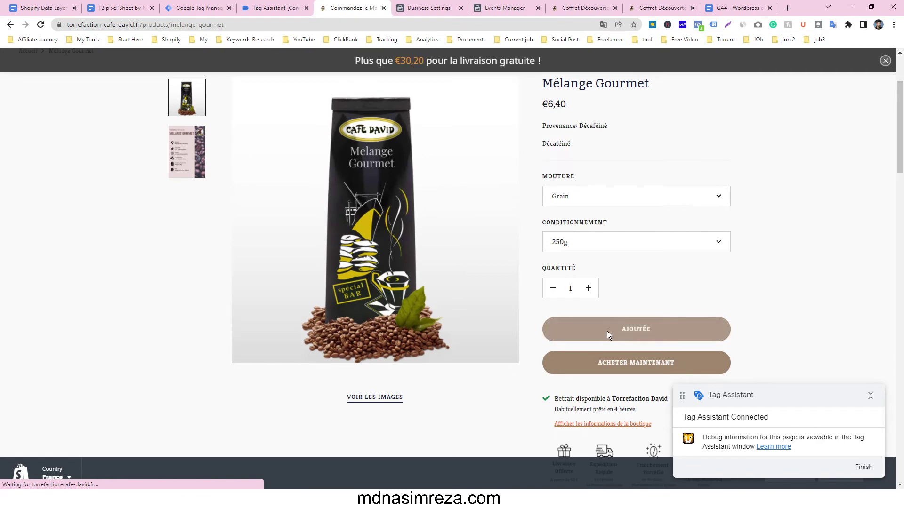
scroll(630, 292, "down", 2)
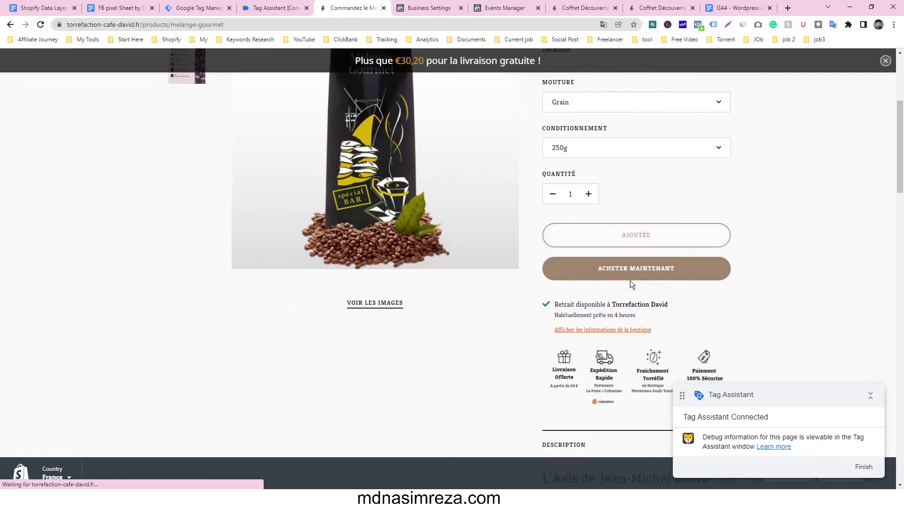
left_click(699, 25)
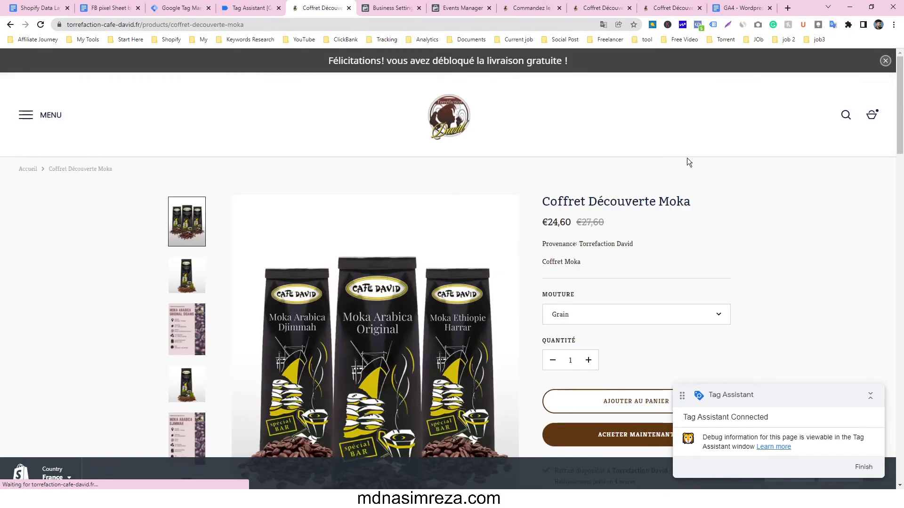
left_click(189, 8)
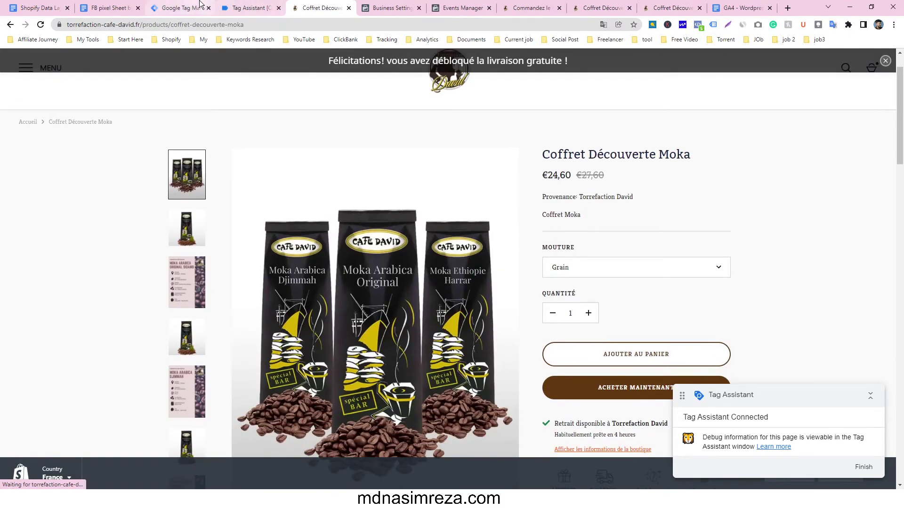
Confirm FB - Add to cart Tag uses the standard AddToCart event, closing it unchanged
left_click(18, 93)
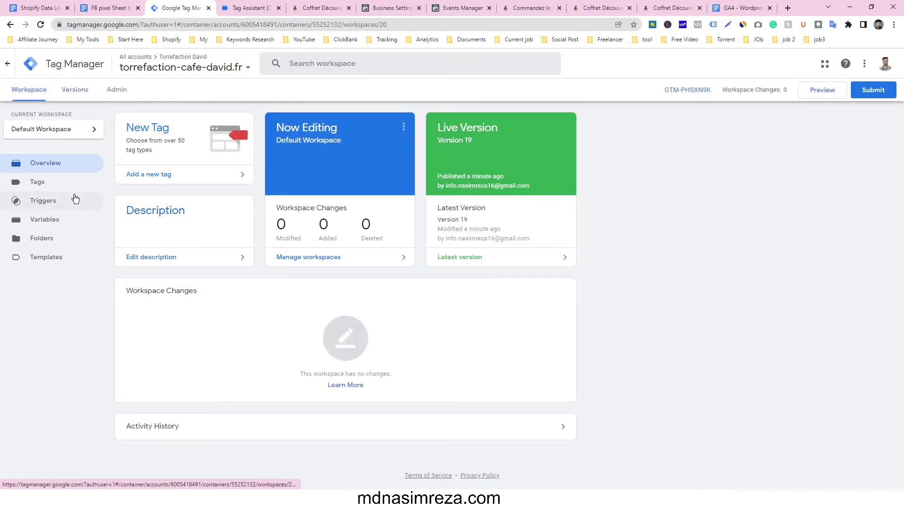
left_click(44, 185)
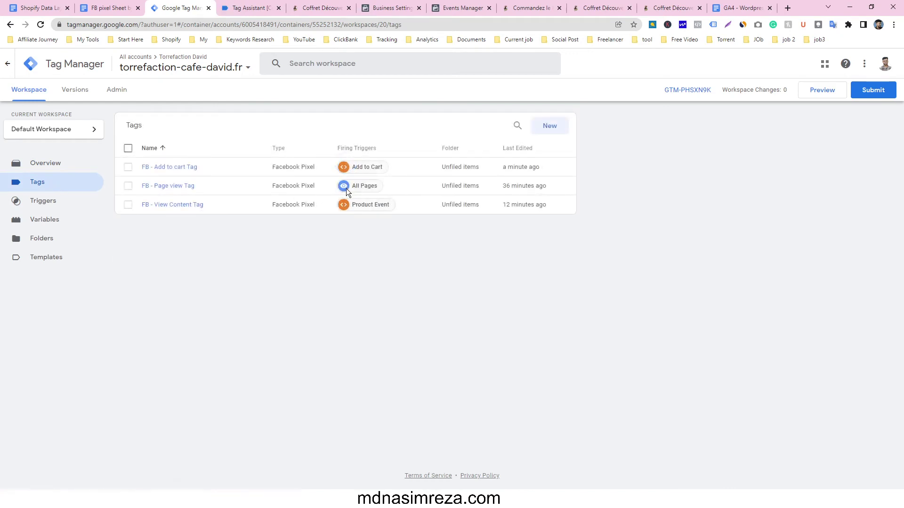
left_click(191, 166)
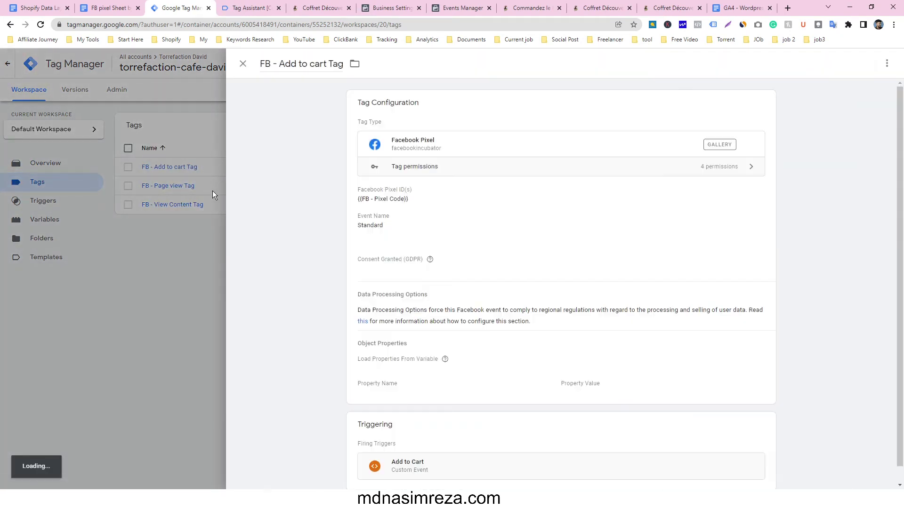
left_click(496, 222)
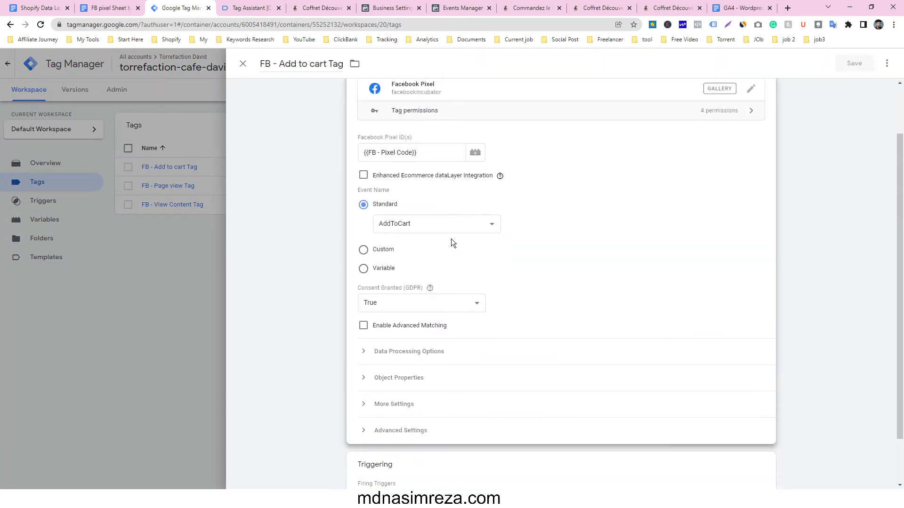
left_click(444, 222)
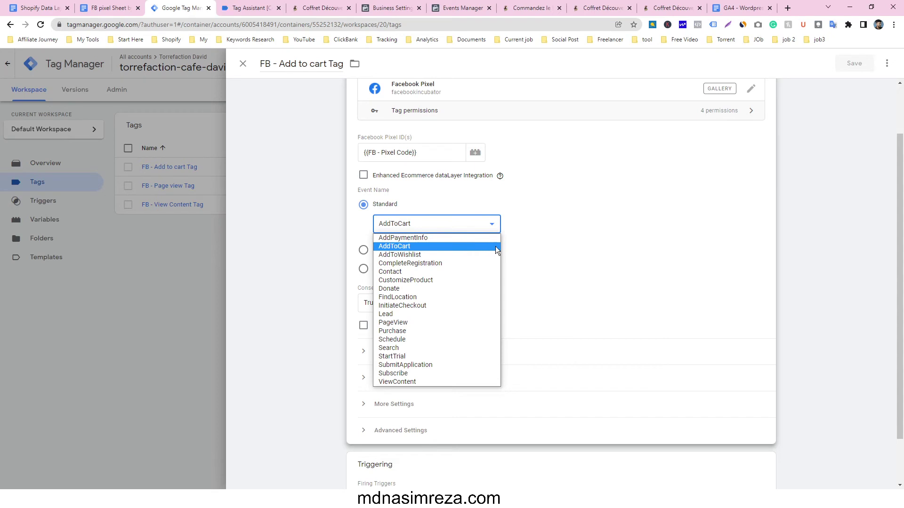
left_click(575, 233)
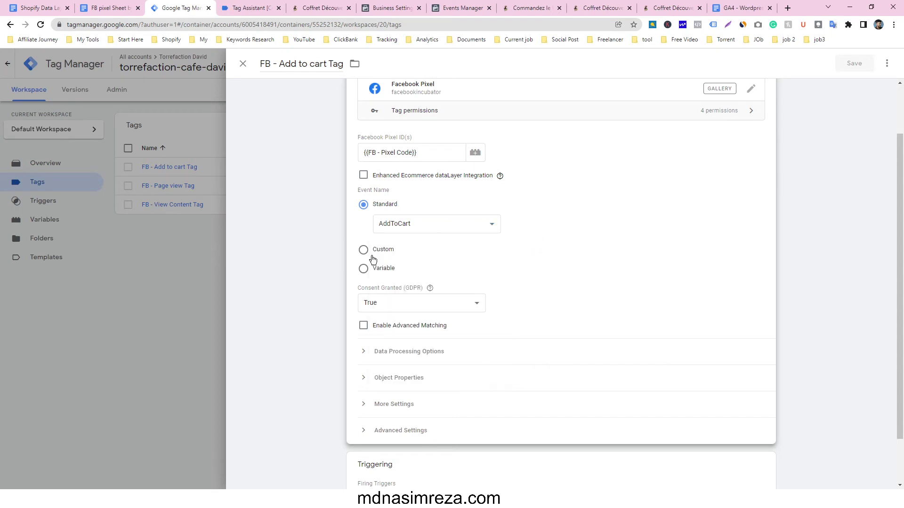
scroll(410, 283, "down", 2)
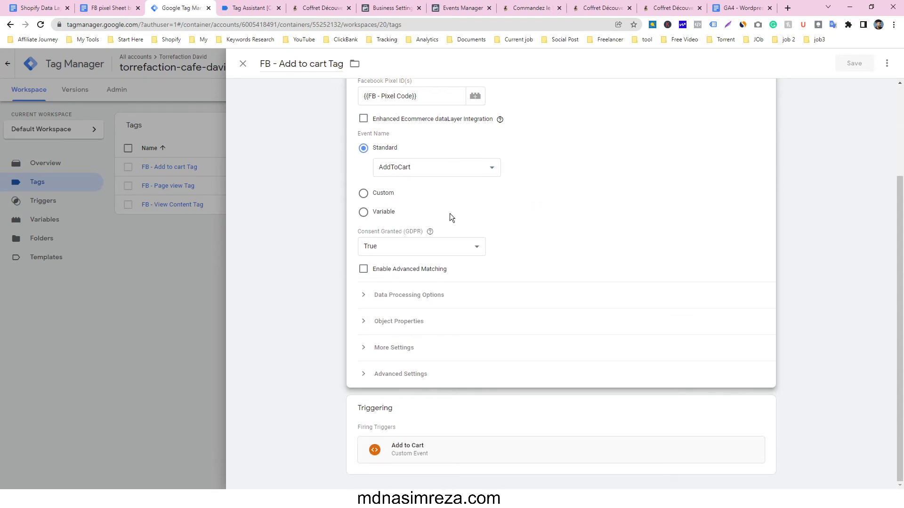
left_click(247, 252)
left_click(201, 242)
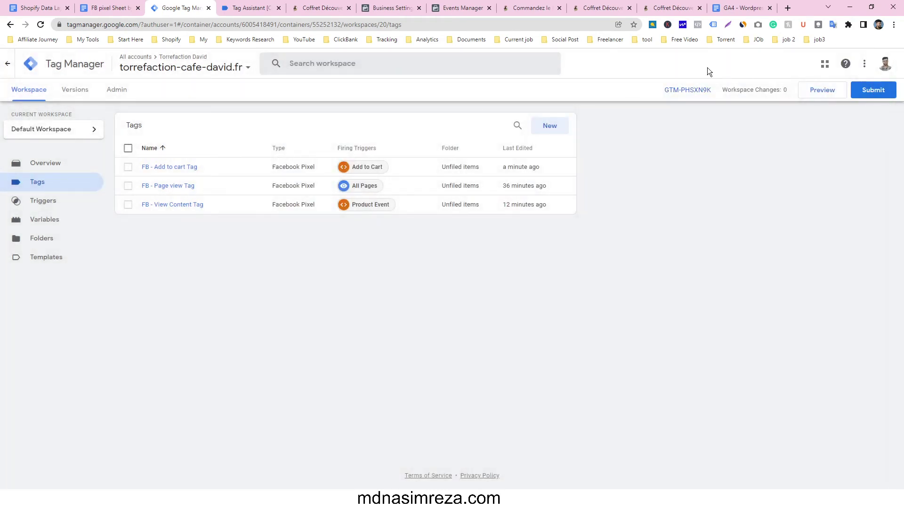
Inspect the Moka page's AddToCart custom parameters in Pixel Helper, including EUR currency
left_click(625, 13)
left_click(538, 4)
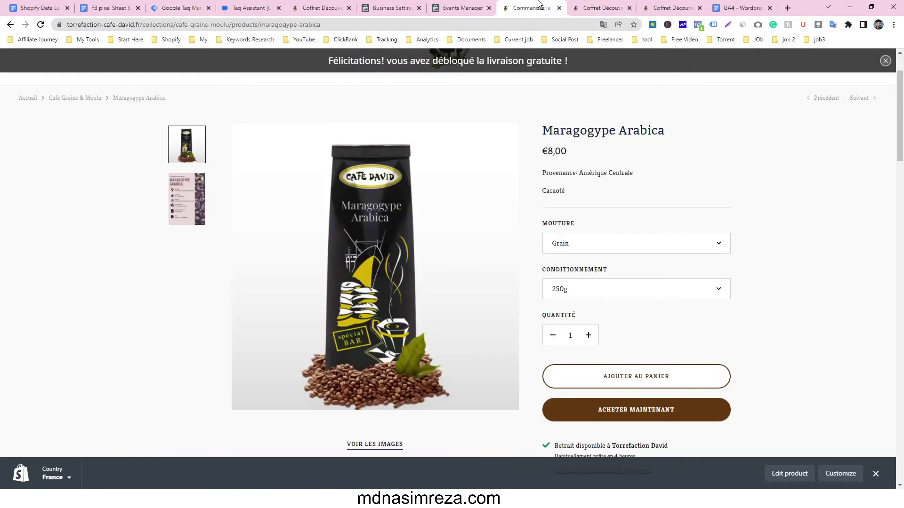
left_click(602, 4)
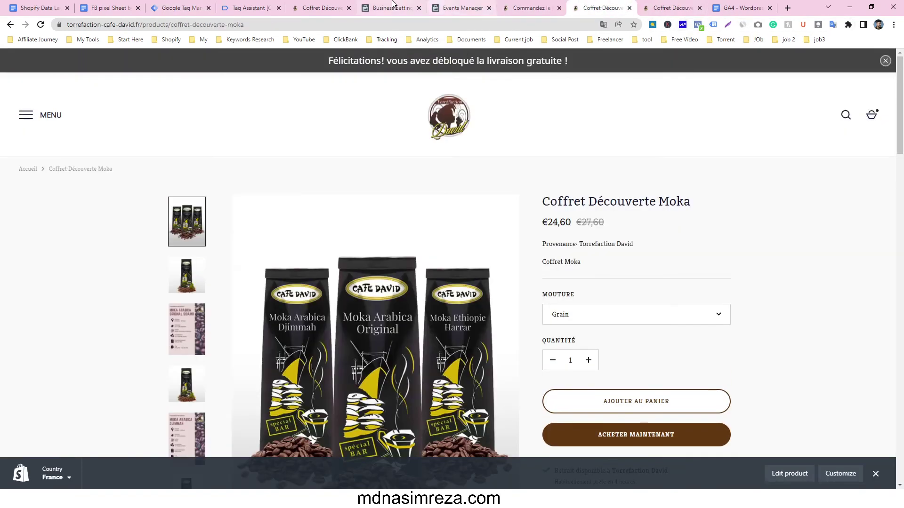
left_click(320, 7)
left_click(697, 25)
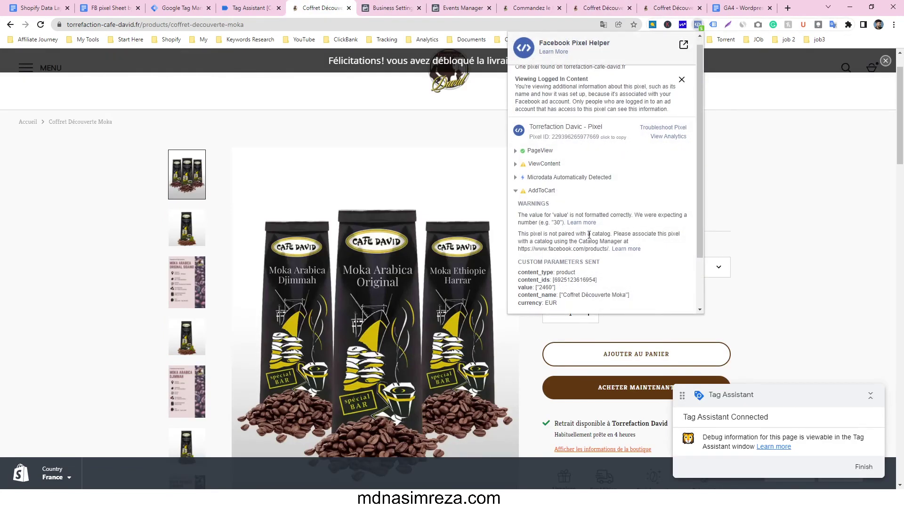
scroll(566, 244, "down", 3)
left_click_drag(530, 212, 568, 235)
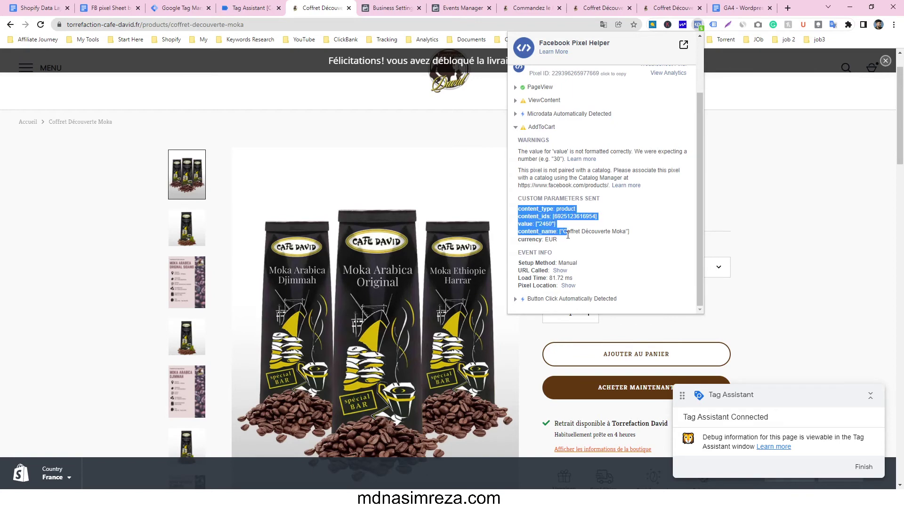
left_click(631, 231)
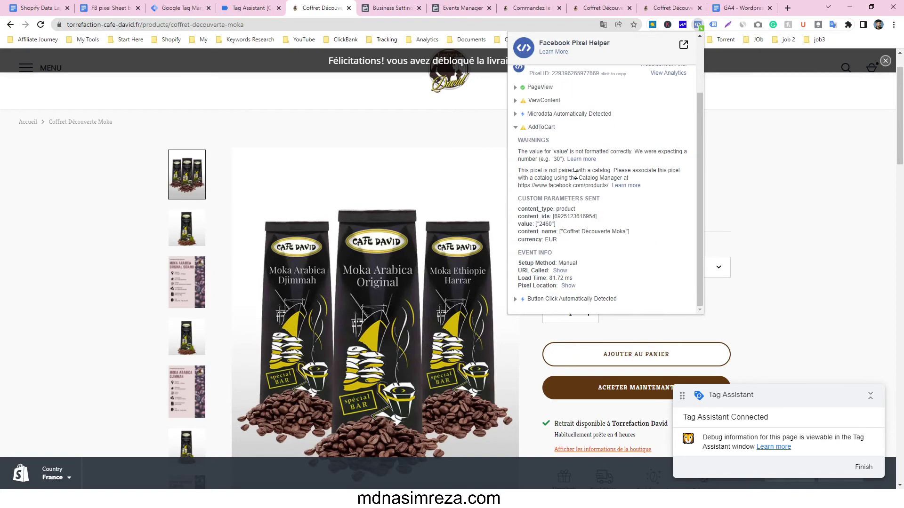
left_click(750, 145)
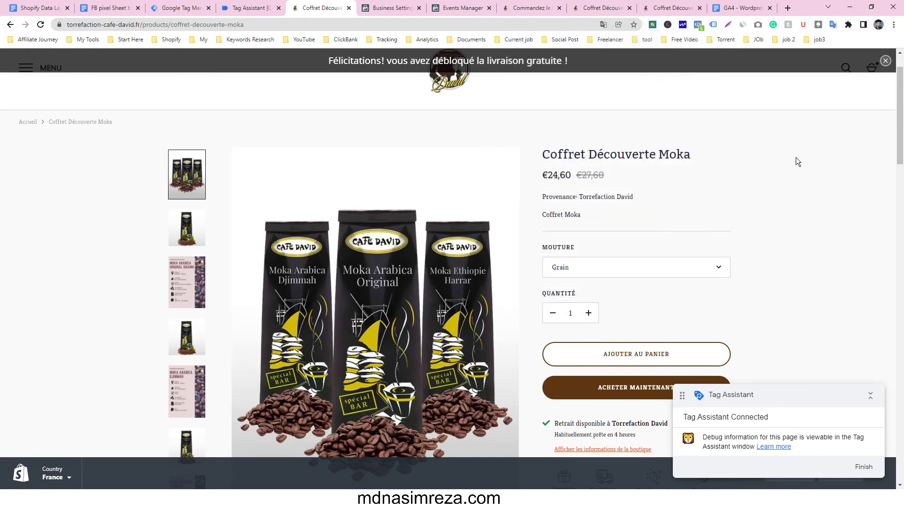